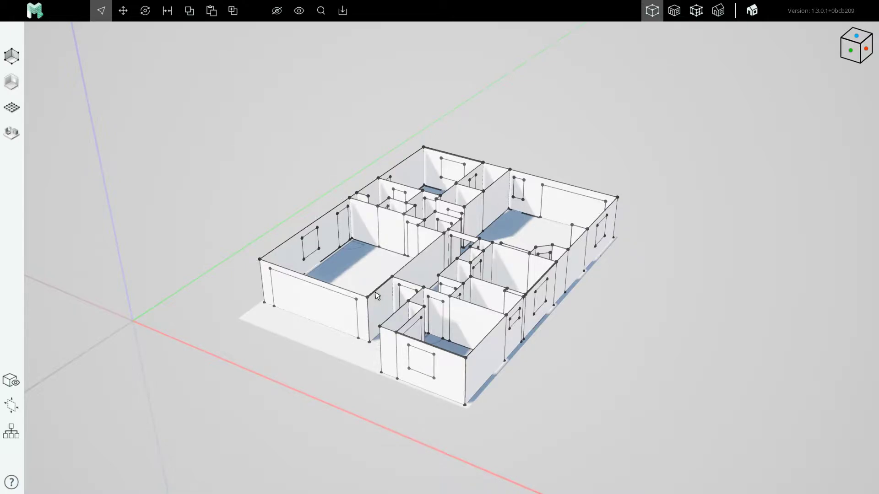
# - Examine the house massing model's walls, rooms and openings from several angles
pyautogui.moveTo(416, 259)
pyautogui.mouseDown(button='right')
pyautogui.moveTo(448, 252)
pyautogui.moveTo(433, 253)
pyautogui.mouseUp(button='right')
pyautogui.scroll(5, 444, 259)
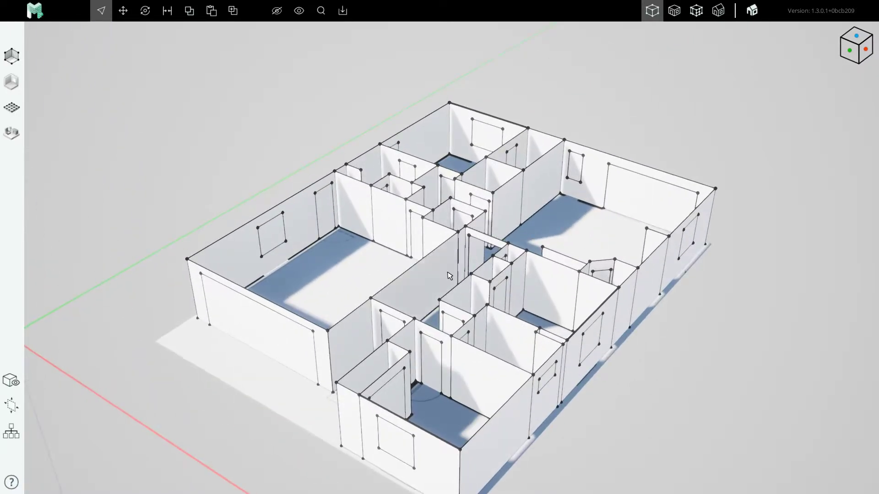
pyautogui.moveTo(438, 274)
pyautogui.mouseDown(button='middle')
pyautogui.moveTo(419, 268)
pyautogui.moveTo(439, 265)
pyautogui.mouseUp(button='middle')
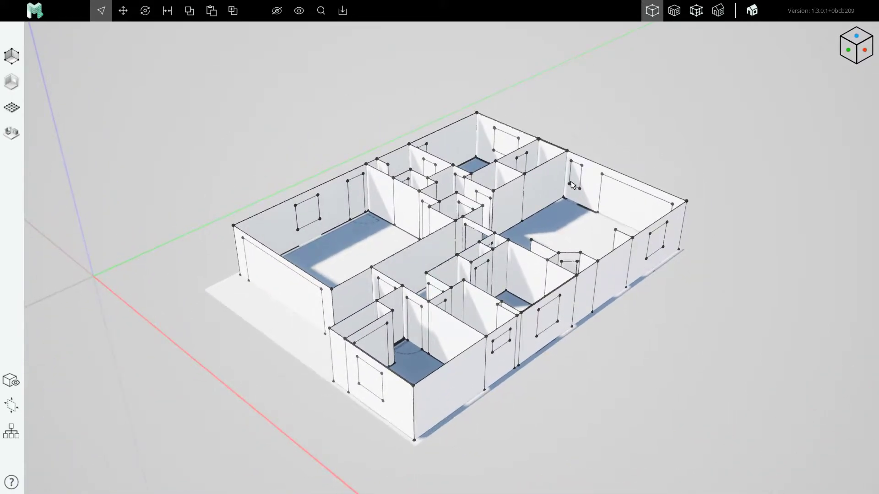
pyautogui.moveTo(436, 212); pyautogui.dragTo(521, 263, button='right')
pyautogui.moveTo(435, 174); pyautogui.dragTo(383, 243, button='middle')
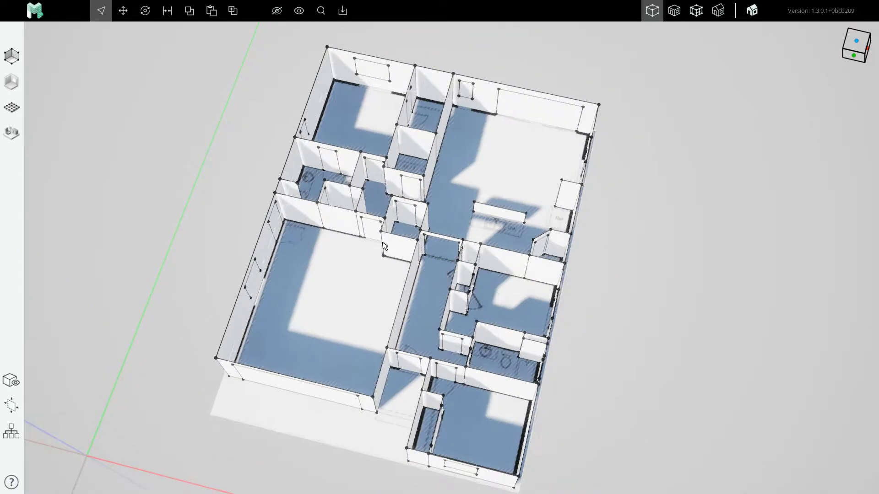
pyautogui.scroll(-2, 383, 243)
pyautogui.moveTo(405, 302); pyautogui.dragTo(434, 253, button='right')
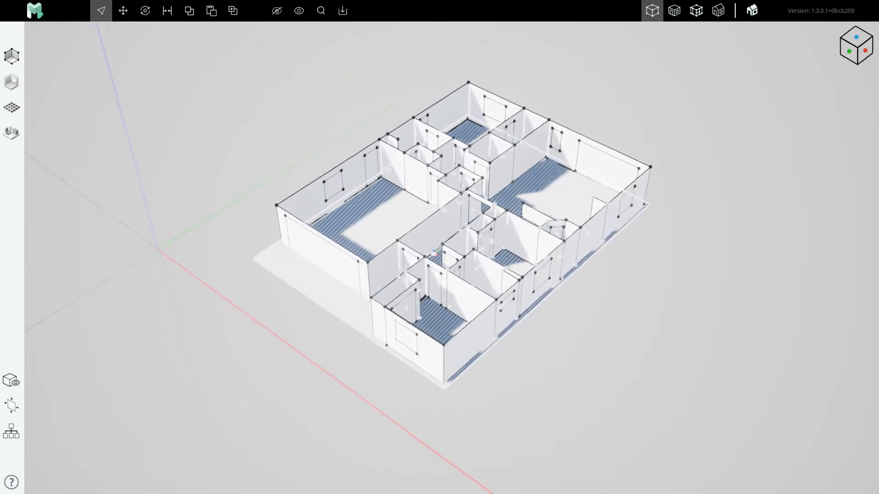
pyautogui.moveTo(348, 275)
pyautogui.mouseDown(button='middle')
pyautogui.moveTo(423, 264)
pyautogui.moveTo(406, 250)
pyautogui.mouseUp(button='middle')
pyautogui.scroll(2, 415, 245)
pyautogui.scroll(-1, 406, 250)
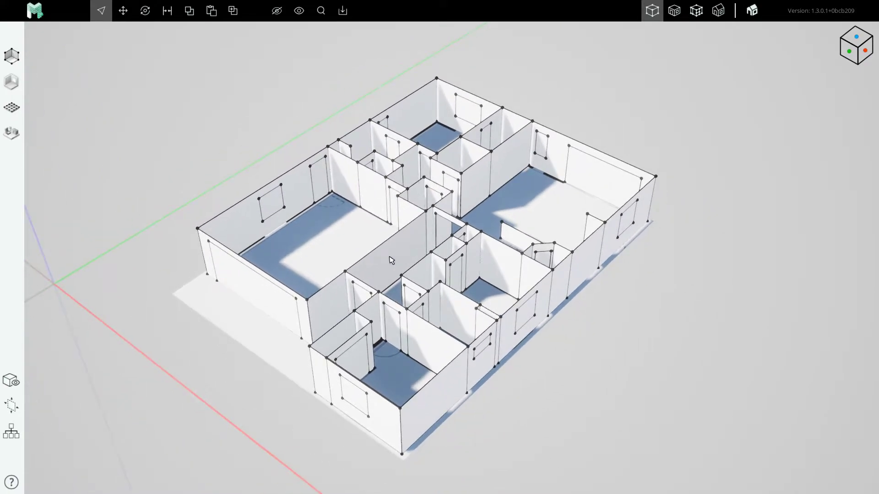
pyautogui.moveTo(390, 257); pyautogui.dragTo(413, 251, button='right')
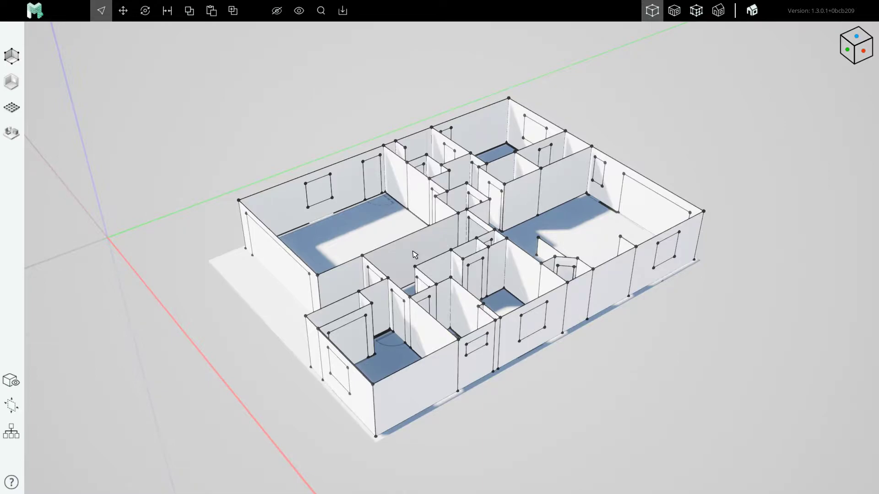
pyautogui.moveTo(415, 255); pyautogui.dragTo(319, 198, button='middle')
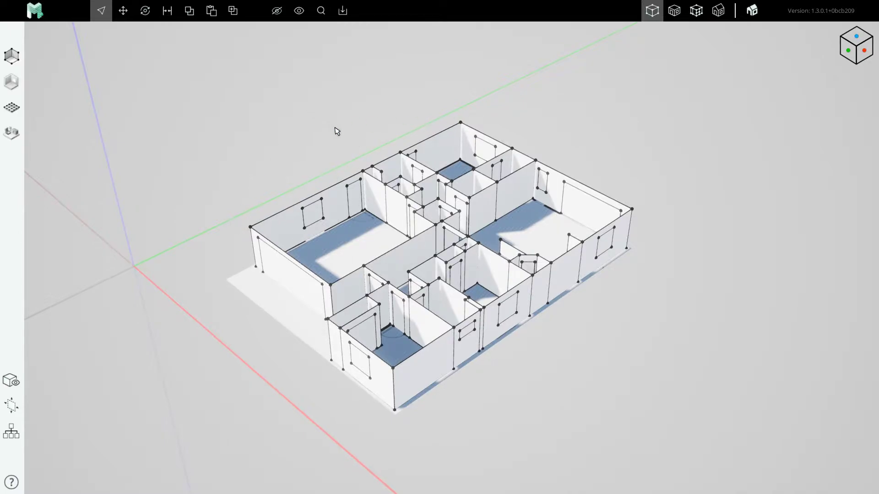
pyautogui.moveTo(368, 338); pyautogui.dragTo(368, 338, button='right')
pyautogui.moveTo(439, 309); pyautogui.dragTo(439, 309, button='right')
pyautogui.moveTo(439, 310); pyautogui.dragTo(440, 295, button='middle')
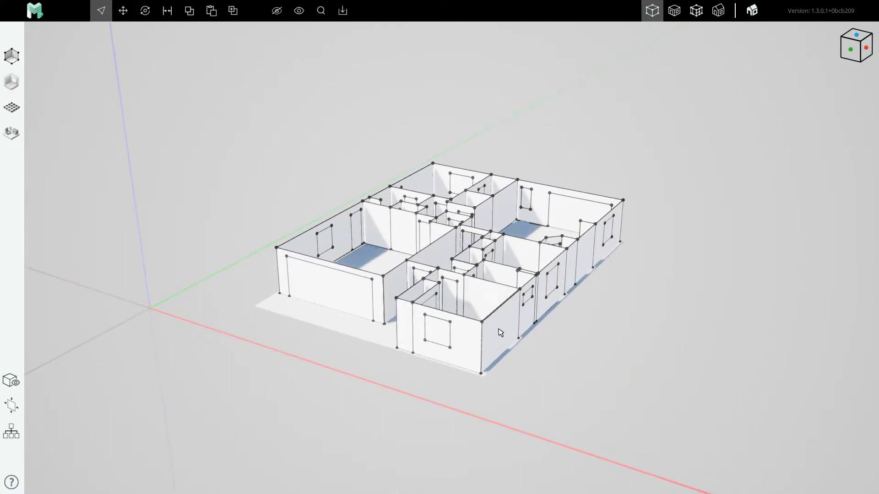
pyautogui.moveTo(435, 272); pyautogui.dragTo(389, 205, button='middle')
pyautogui.scroll(5, 393, 215)
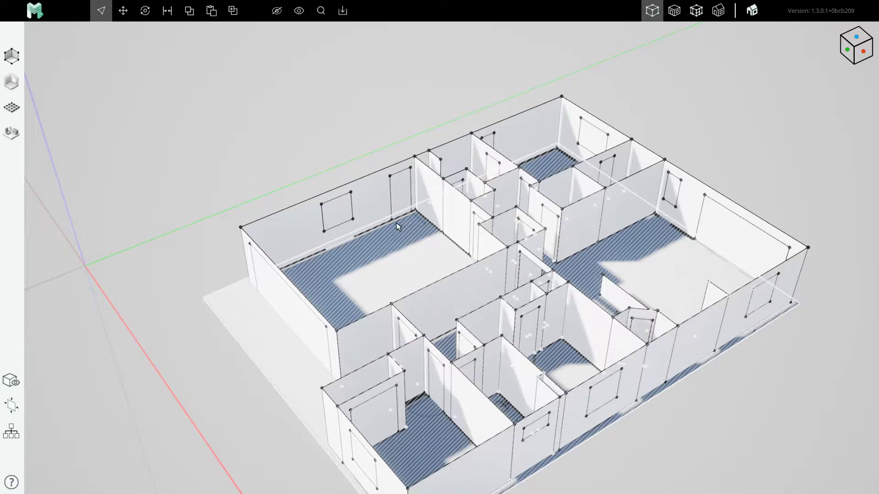
# - Draw a 23'-6" line along the top of the long side wall near the green axis, from its front corner toward its rear corner
pyautogui.click(11, 56)
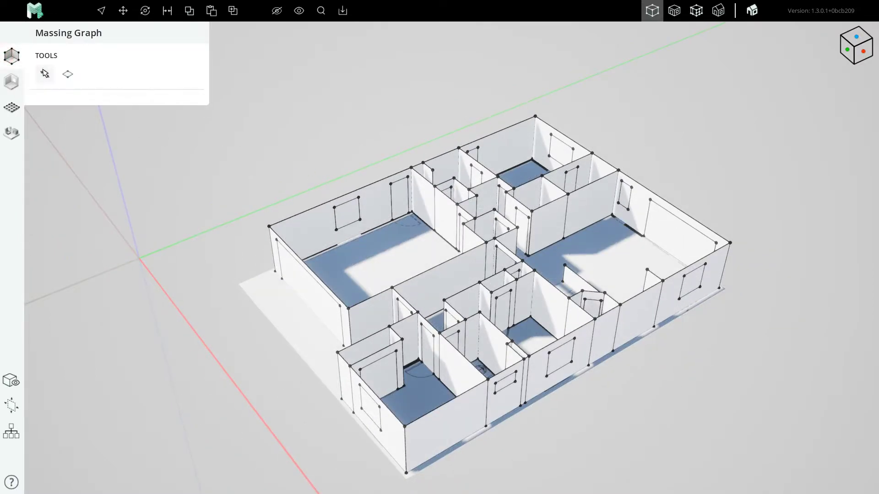
pyautogui.click(43, 77)
pyautogui.scroll(-5, 394, 254)
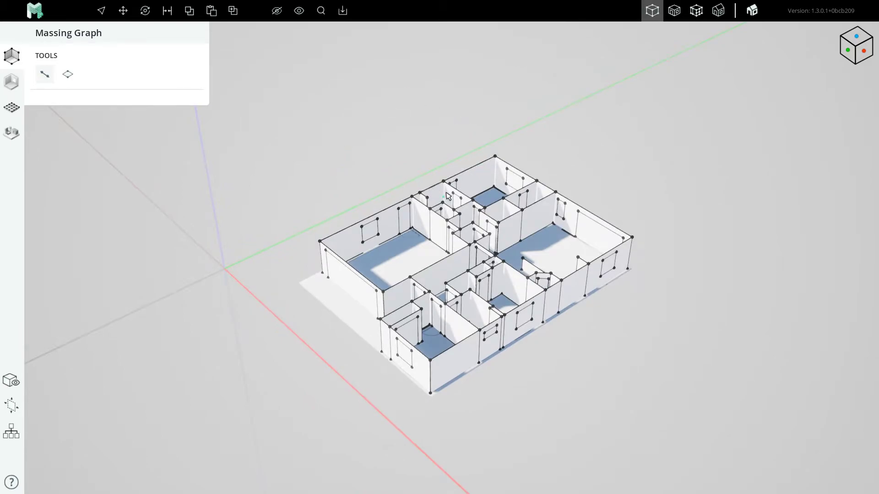
pyautogui.scroll(3, 448, 196)
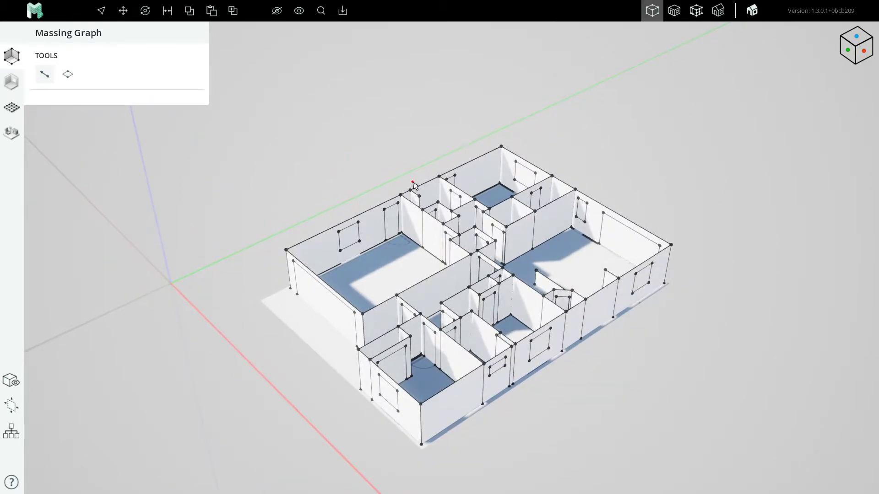
pyautogui.scroll(2, 413, 186)
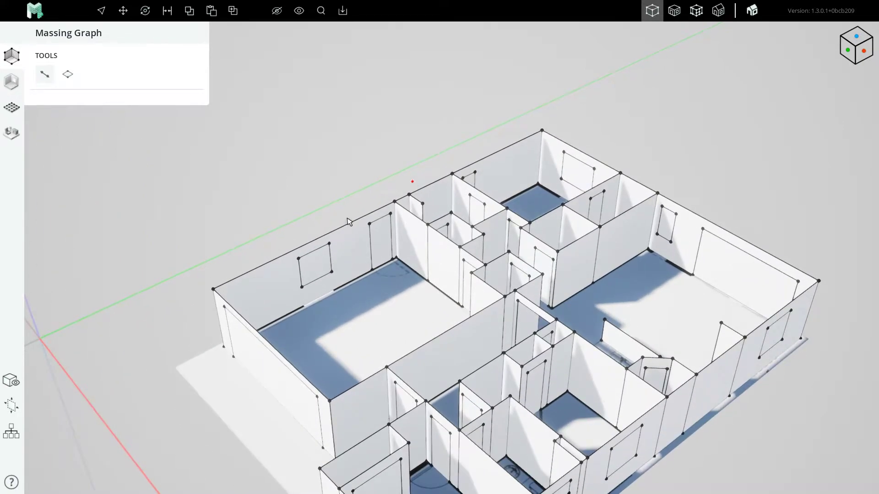
pyautogui.click(213, 289)
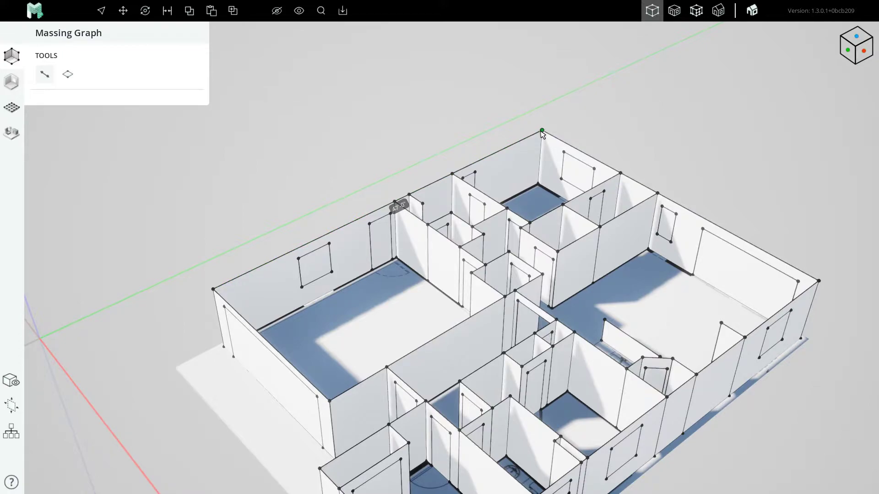
pyautogui.write("23'-6")
pyautogui.press('Return')
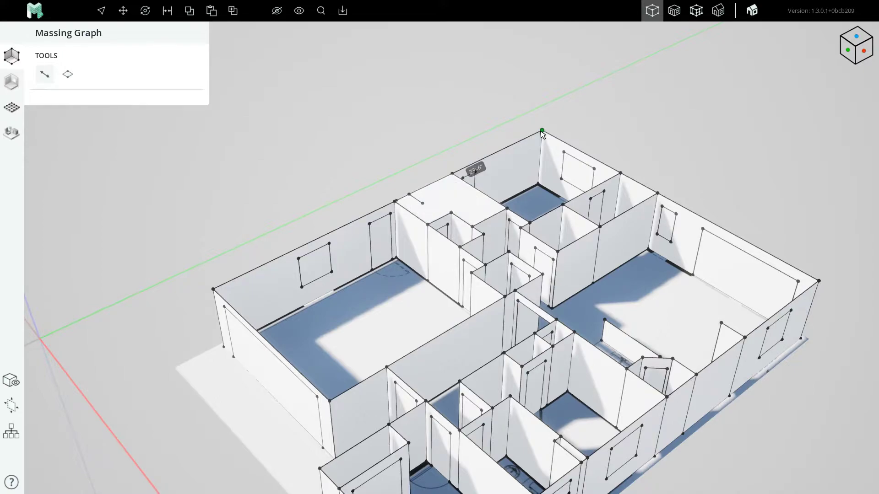
# - Draw a vertical line up from the side wall's midpoint and connect its peak to both end corners to form the gable
pyautogui.click(396, 200)
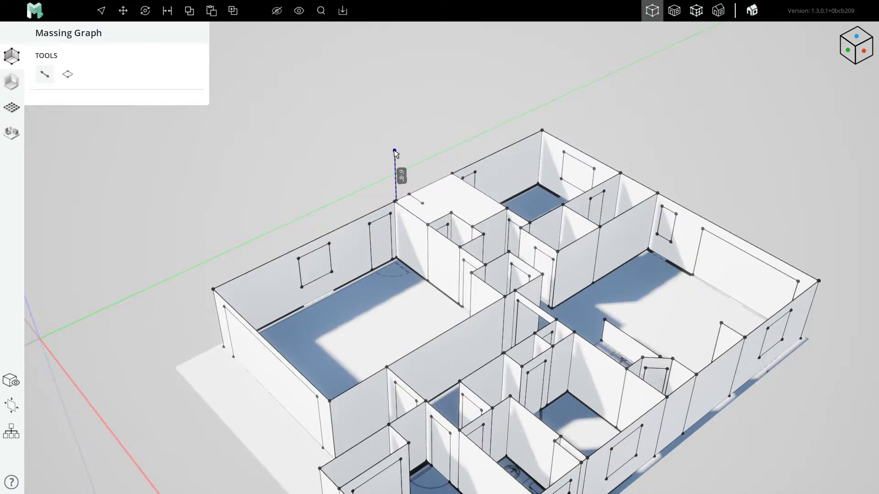
pyautogui.click(394, 141)
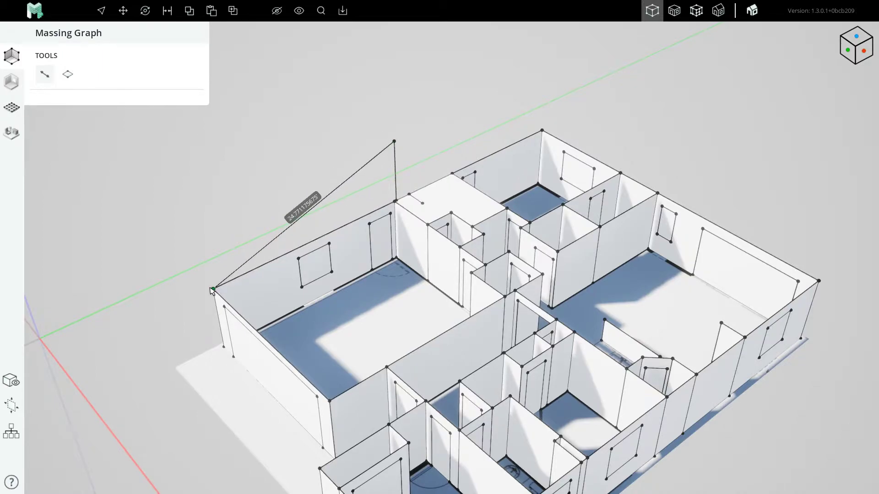
pyautogui.click(213, 290)
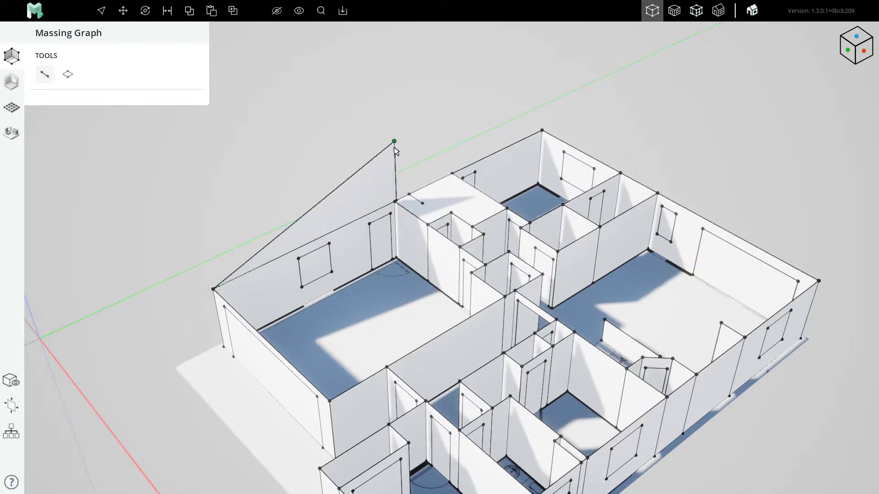
pyautogui.click(394, 141)
pyautogui.click(542, 131)
# - Create a rectangular rear roof slope from the gable's rear sloping edge to the opposite rear corner of the house
pyautogui.scroll(-5, 348, 183)
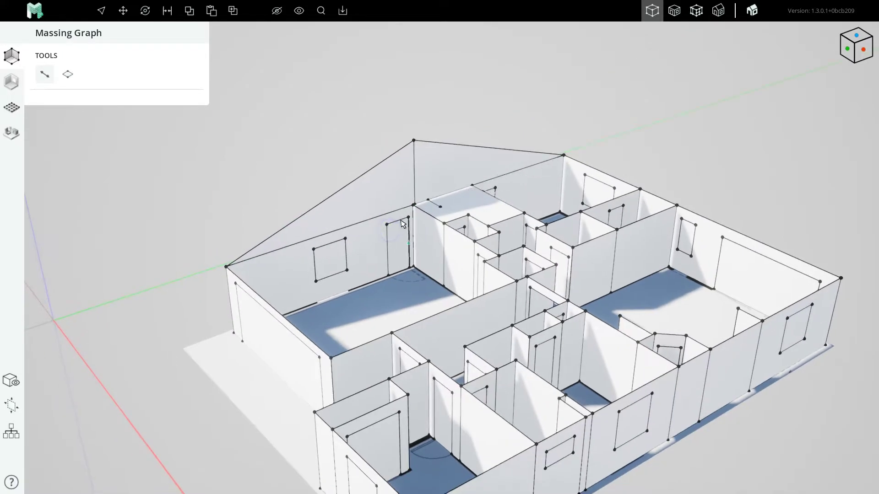
pyautogui.scroll(4, 408, 186)
pyautogui.moveTo(410, 190); pyautogui.dragTo(458, 188, button='middle')
pyautogui.moveTo(439, 246); pyautogui.dragTo(408, 204, button='middle')
pyautogui.moveTo(384, 231); pyautogui.dragTo(367, 174, button='middle')
pyautogui.scroll(-4, 368, 173)
pyautogui.scroll(4, 445, 185)
pyautogui.press('r')
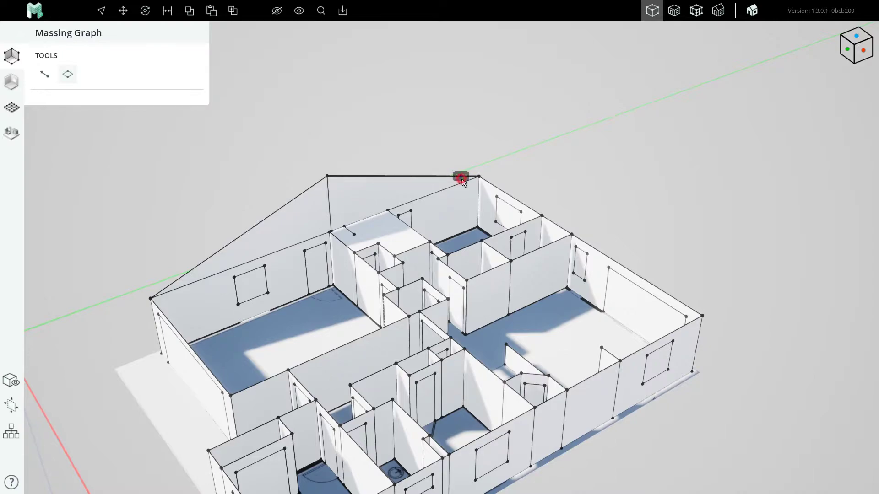
pyautogui.click(461, 177)
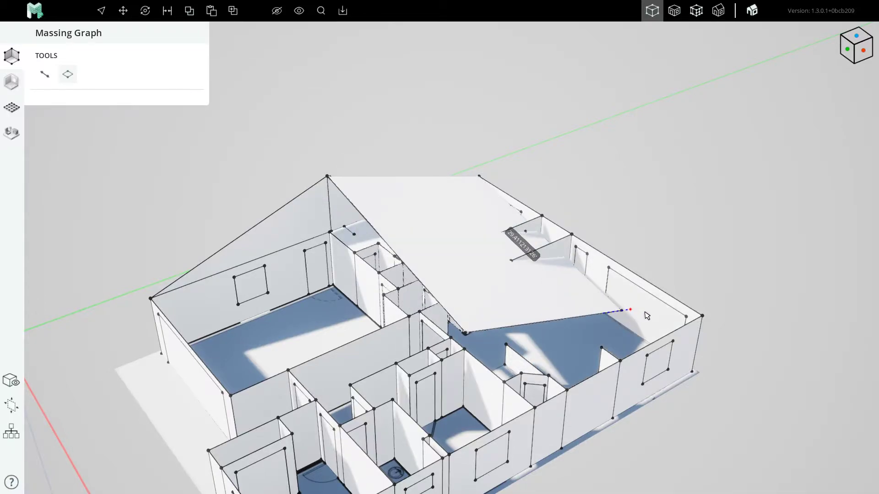
pyautogui.click(702, 317)
# - Create the matching rectangular front roof slope from the gable's front sloping edge to the free end of the ridge
pyautogui.scroll(-5, 504, 231)
pyautogui.scroll(3, 453, 219)
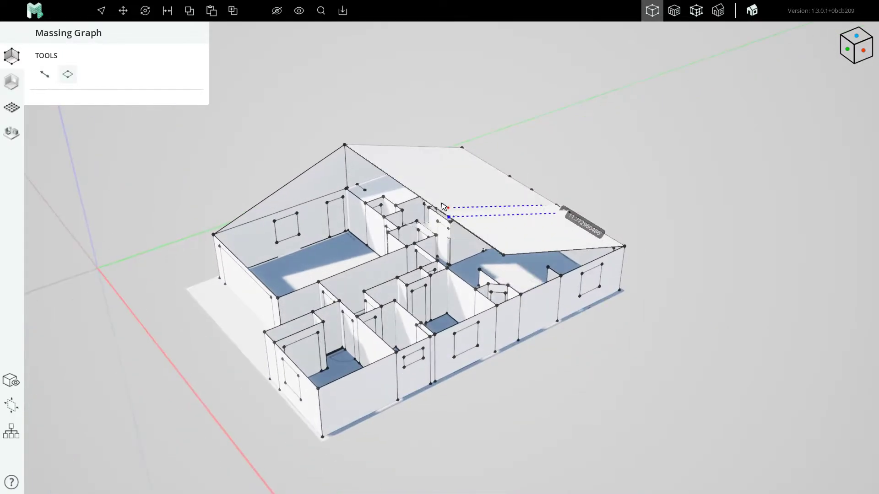
pyautogui.click(331, 155)
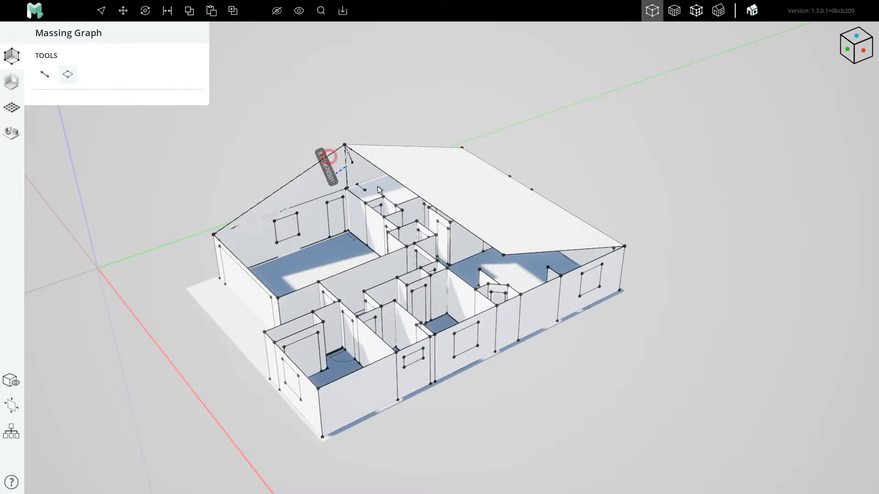
pyautogui.click(504, 255)
# - Draw a 6'-9" line along the top front edge of the projecting front room, starting at its outer corner
pyautogui.scroll(-3, 414, 269)
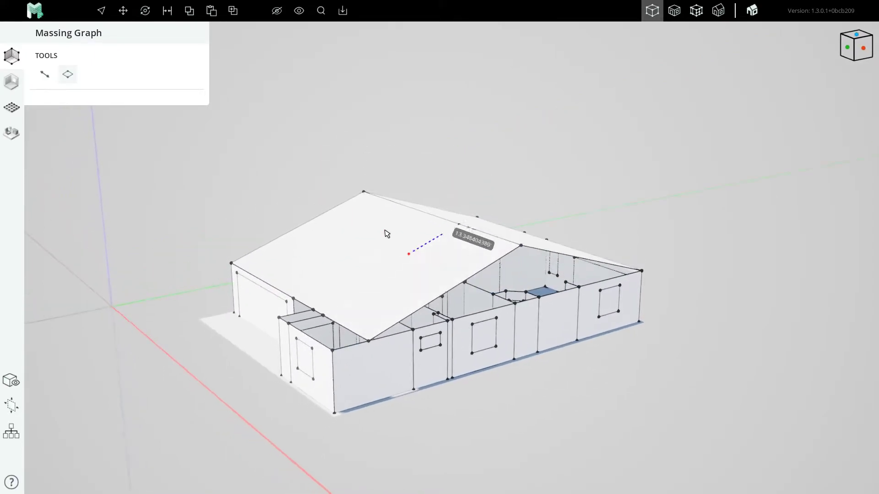
pyautogui.scroll(-2, 394, 247)
pyautogui.scroll(5, 396, 255)
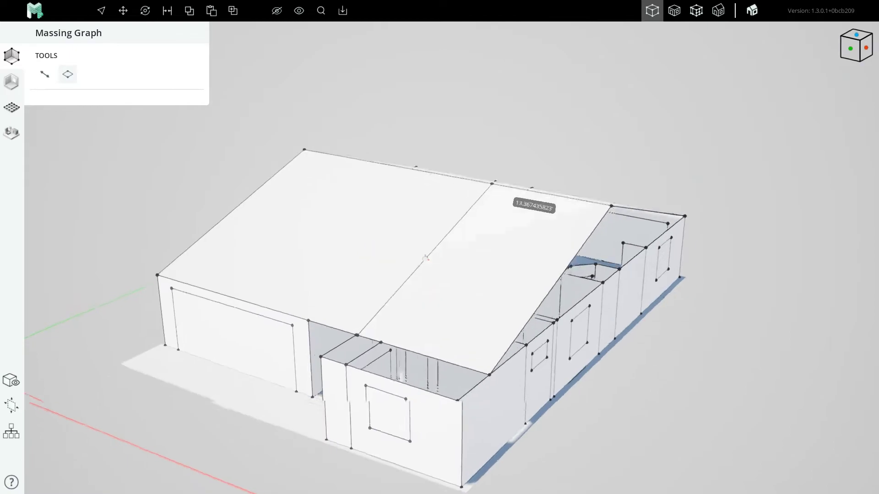
pyautogui.scroll(-5, 348, 249)
pyautogui.scroll(6, 364, 261)
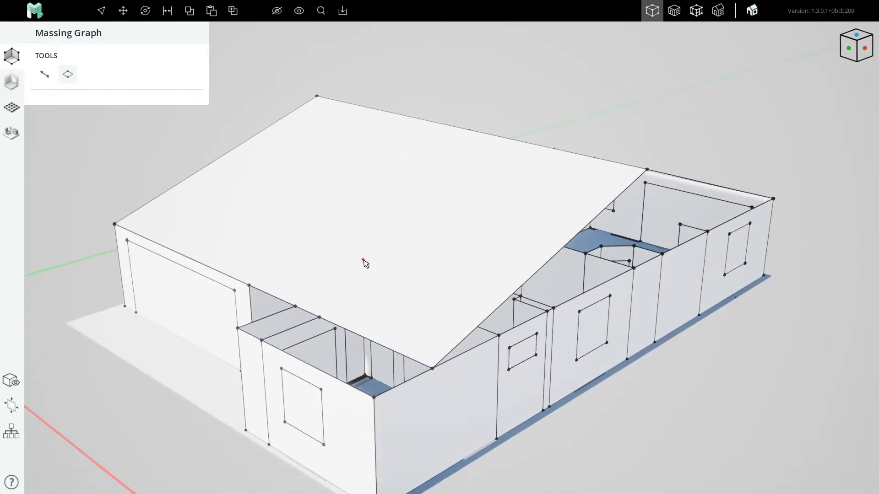
pyautogui.scroll(-2, 450, 263)
pyautogui.scroll(3, 341, 319)
pyautogui.moveTo(341, 319); pyautogui.dragTo(386, 317, button='middle')
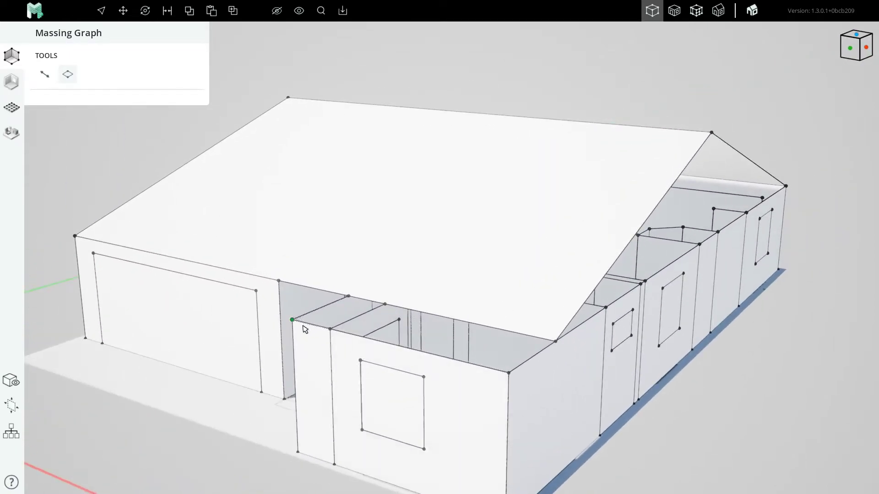
pyautogui.press('l')
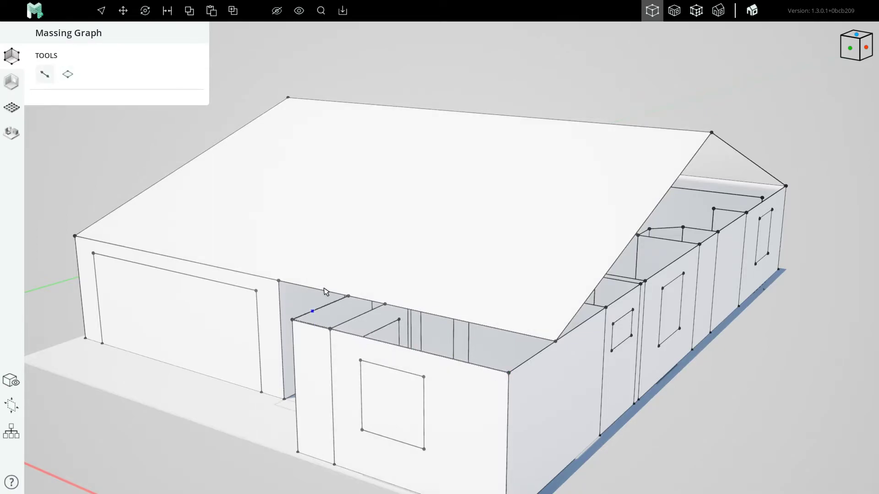
pyautogui.click(509, 375)
pyautogui.write("6'-9")
pyautogui.press('Return')
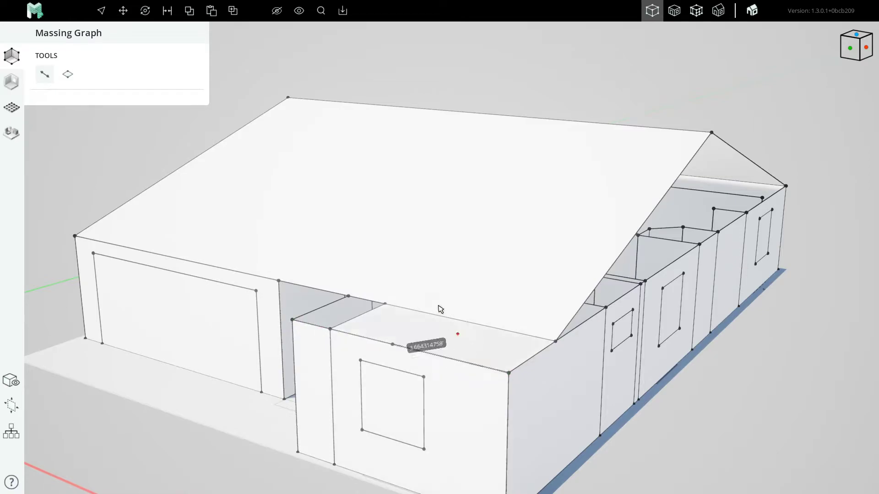
pyautogui.press('Escape')
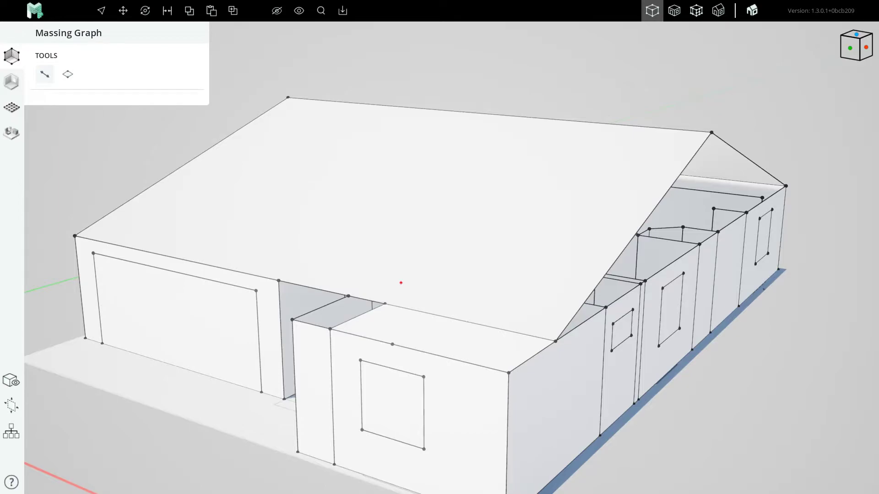
# - Switch to Calculator, compute 6.75 ÷ 3 × 2, and close it
pyautogui.moveTo(0, 94); pyautogui.dragTo(190, 101)
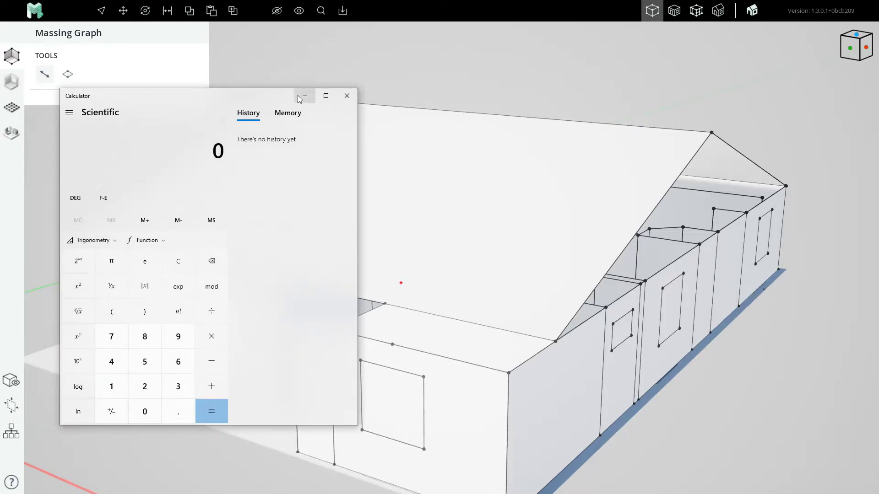
pyautogui.write('6.75')
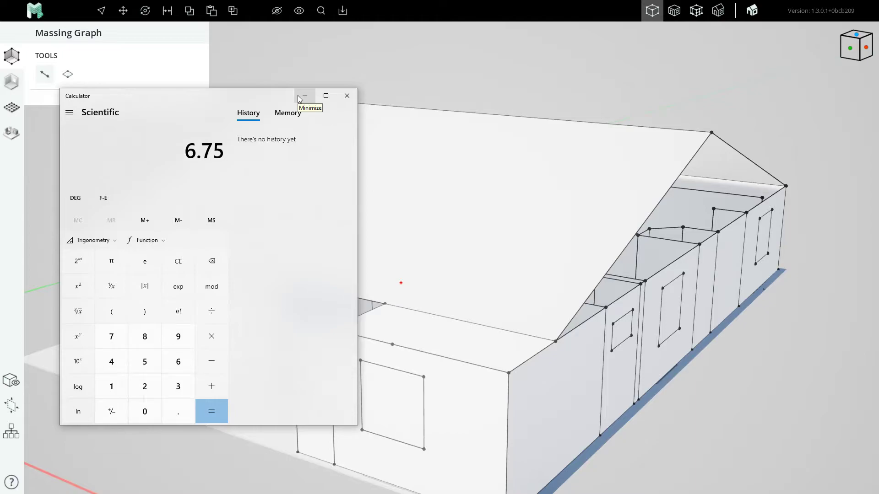
pyautogui.write('/2')
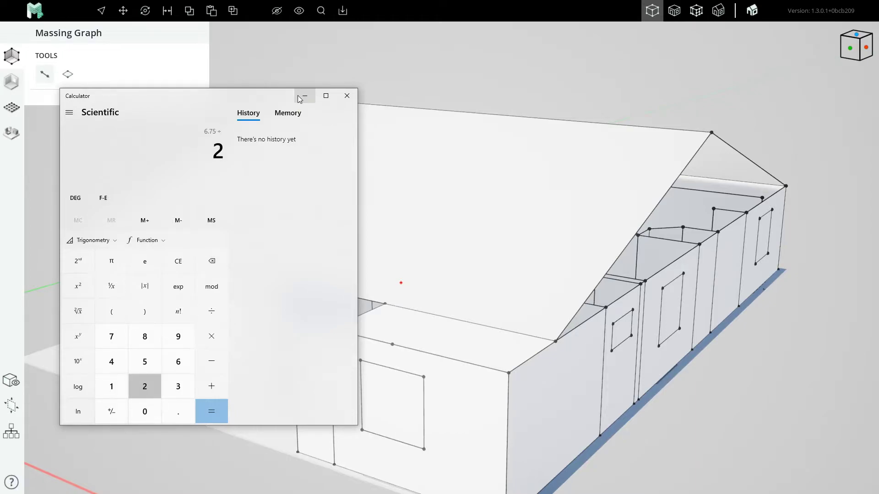
pyautogui.press('BackSpace')
pyautogui.write('3')
pyautogui.write('*2')
pyautogui.press('Return')
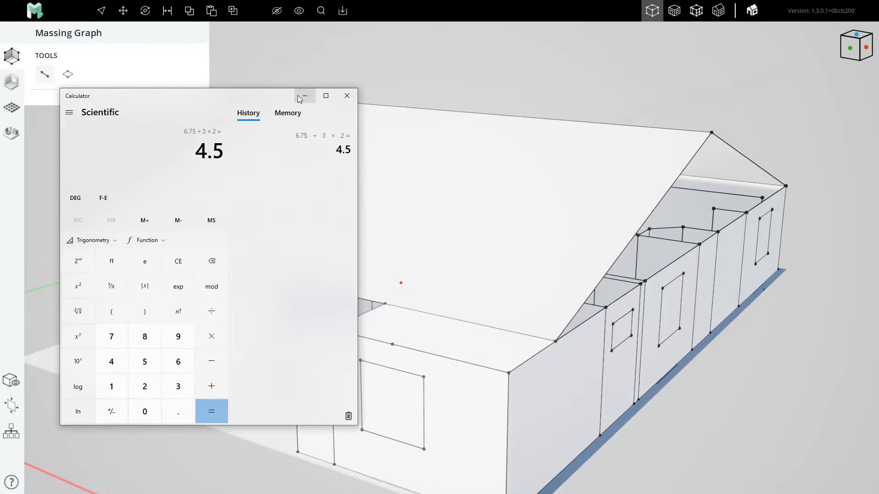
pyautogui.click(347, 96)
# - Draw a 4'-6" vertical line up from the midpoint of the front room's top edge and connect its apex to both corners
pyautogui.click(43, 75)
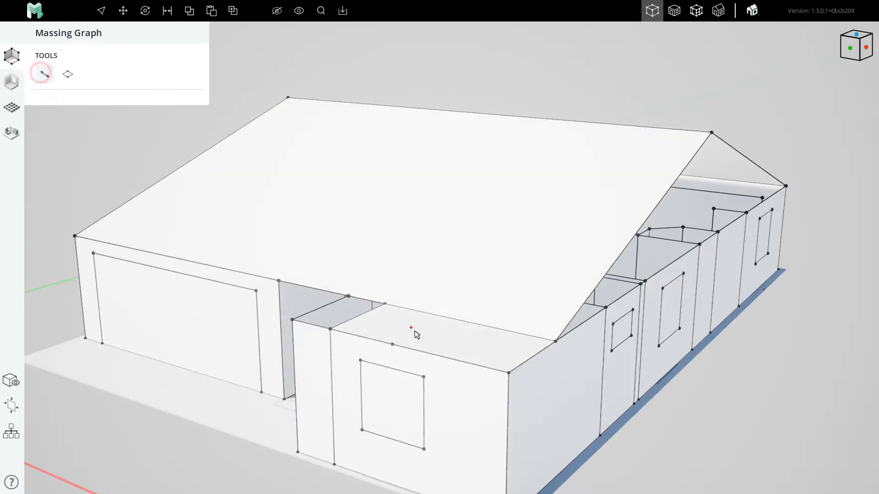
pyautogui.click(393, 344)
pyautogui.click(391, 270)
pyautogui.click(508, 373)
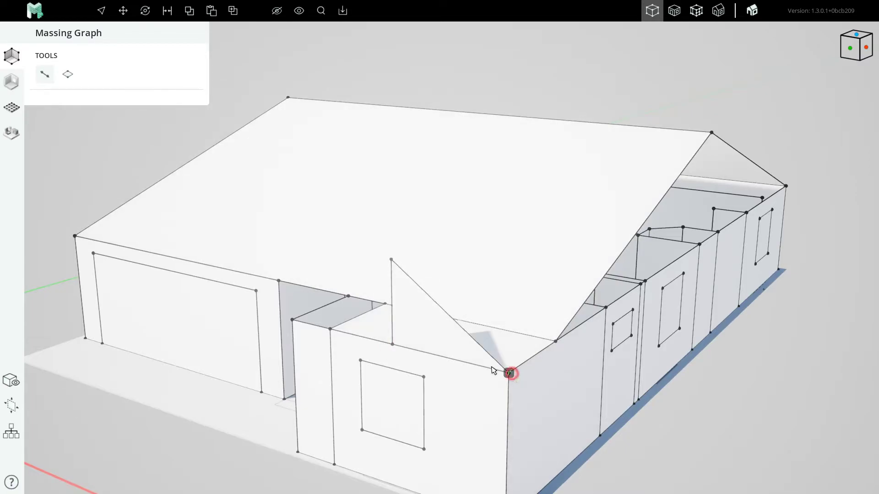
pyautogui.click(391, 260)
pyautogui.click(292, 319)
pyautogui.moveTo(415, 305); pyautogui.dragTo(285, 262, button='middle')
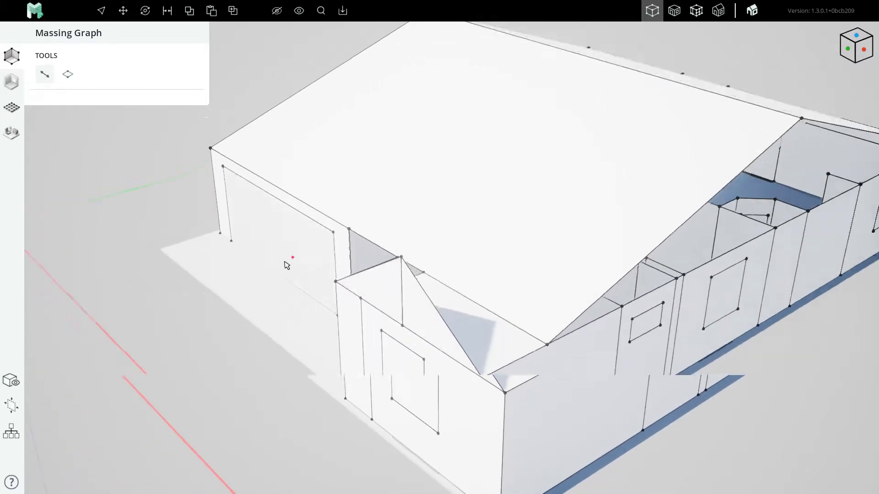
pyautogui.scroll(-2, 284, 261)
pyautogui.moveTo(349, 298); pyautogui.dragTo(380, 321, button='middle')
pyautogui.moveTo(478, 237); pyautogui.dragTo(304, 266, button='middle')
pyautogui.press('r')
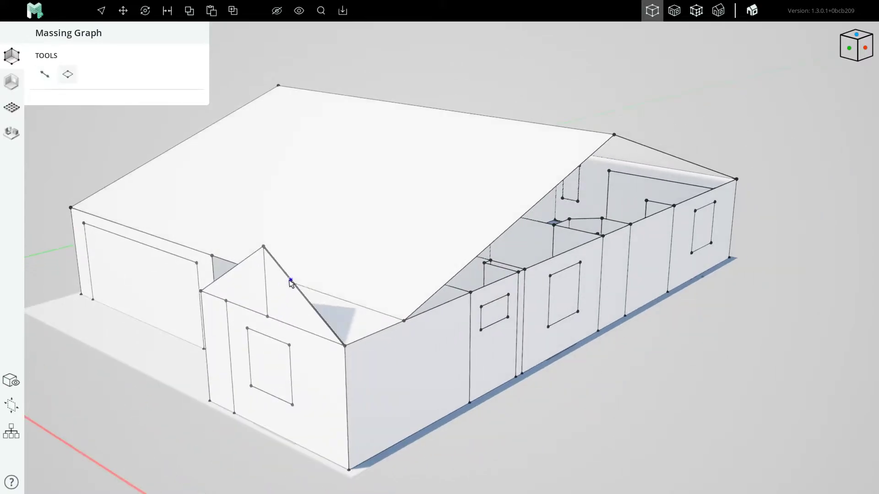
pyautogui.moveTo(324, 328); pyautogui.dragTo(379, 308)
pyautogui.moveTo(379, 308); pyautogui.dragTo(319, 264, button='middle')
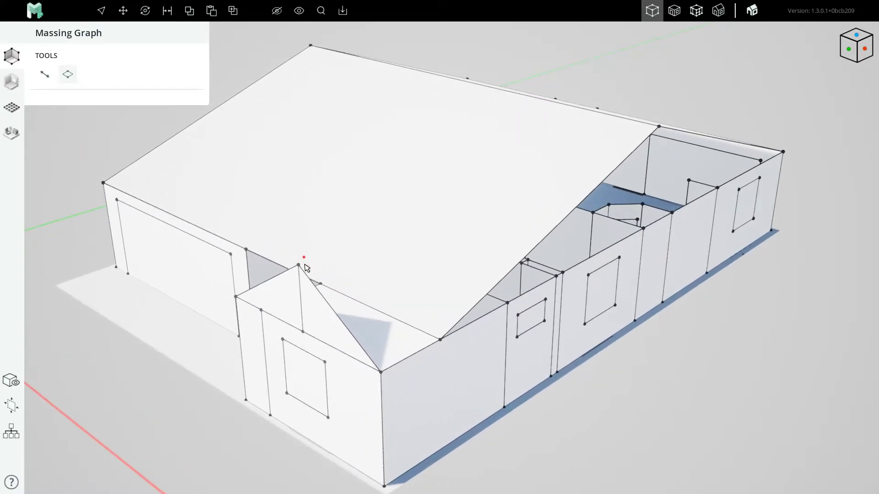
pyautogui.press('l')
pyautogui.click(298, 265)
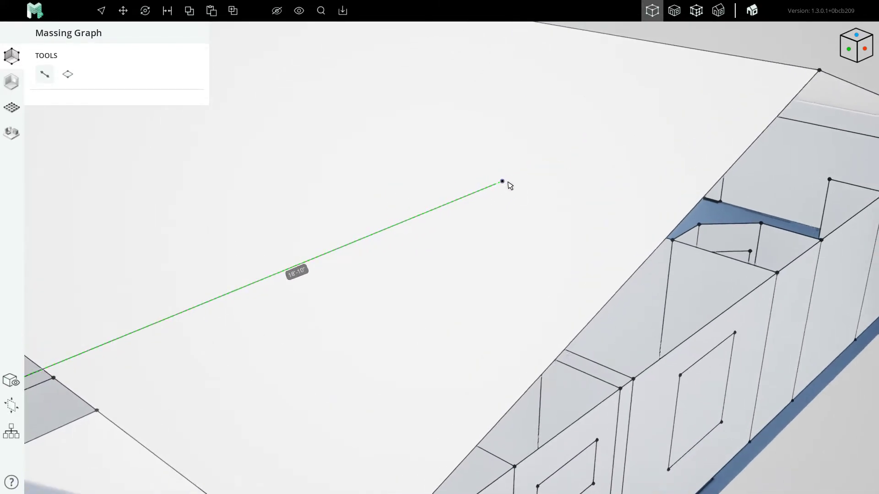
pyautogui.scroll(3, 504, 187)
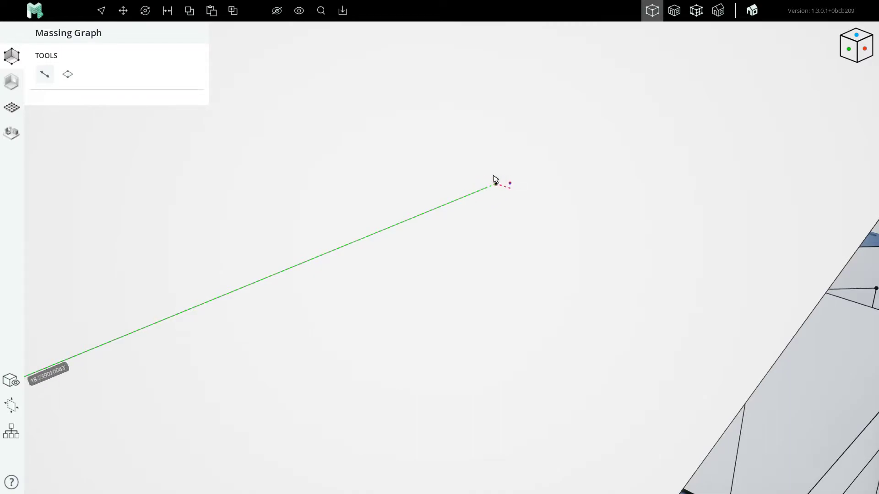
pyautogui.scroll(-5, 518, 177)
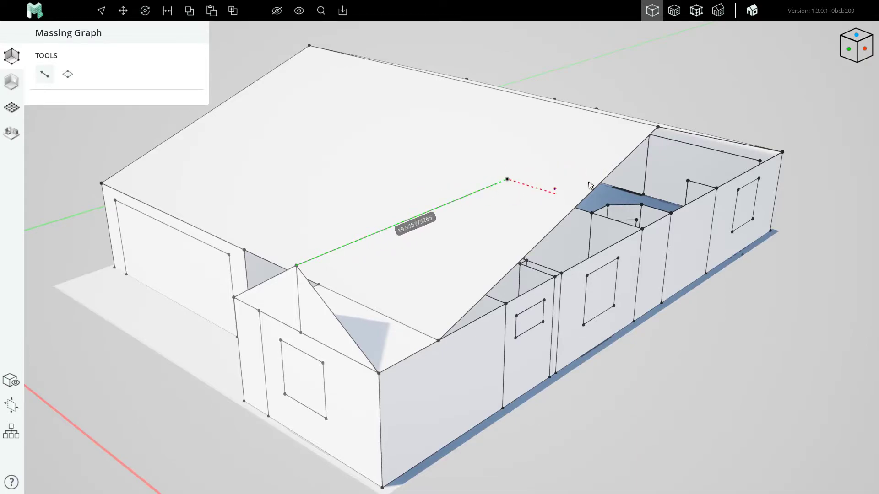
pyautogui.scroll(-1, 429, 211)
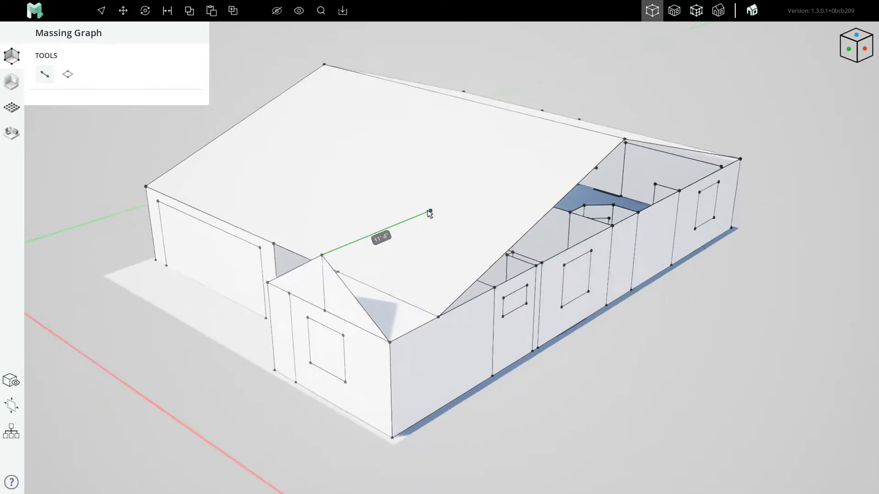
pyautogui.press('Escape')
pyautogui.scroll(2, 393, 251)
pyautogui.scroll(-1, 248, 274)
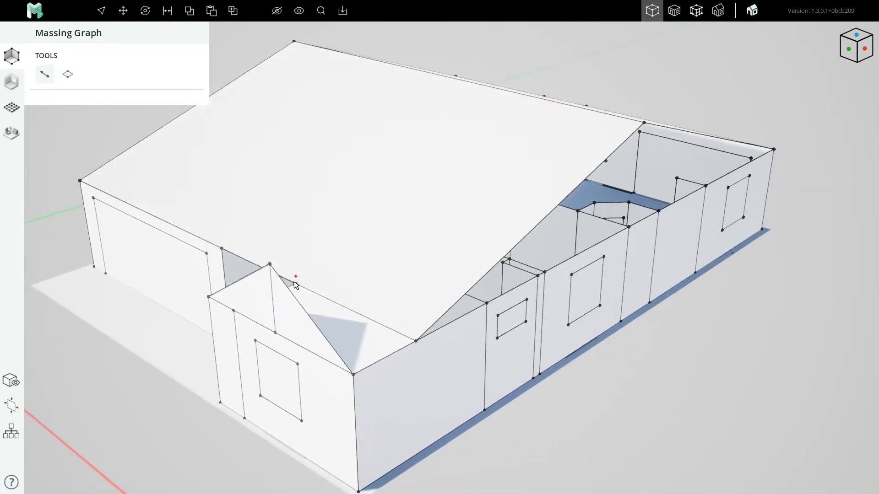
pyautogui.scroll(1, 286, 311)
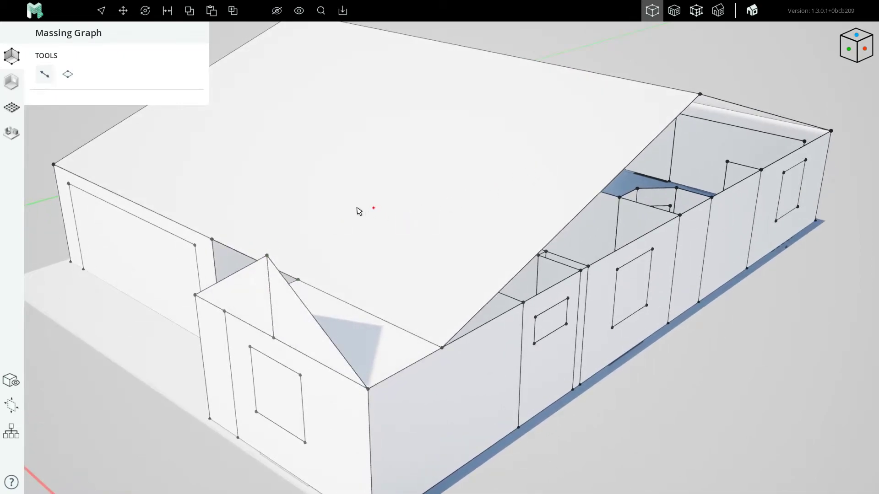
pyautogui.scroll(-1, 359, 211)
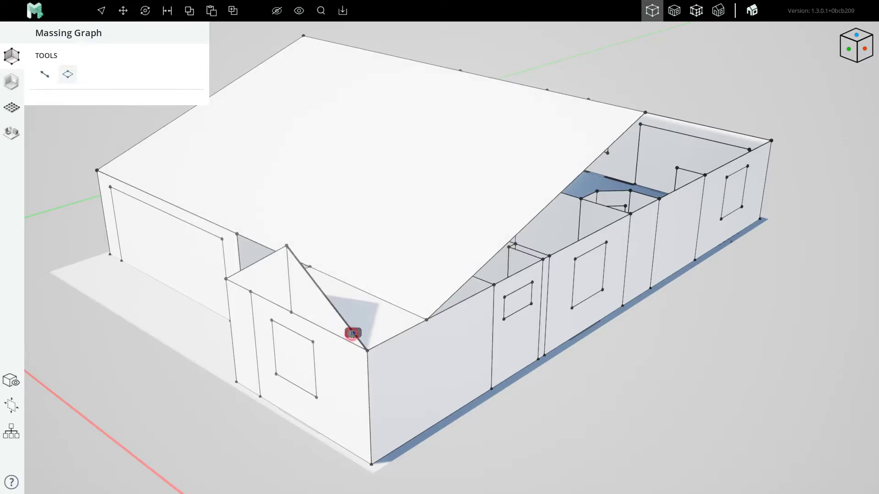
# - Create a rectangular roof slope from the front room gable's outer sloping edge back to the rear corner of the house
pyautogui.moveTo(352, 333); pyautogui.dragTo(773, 142)
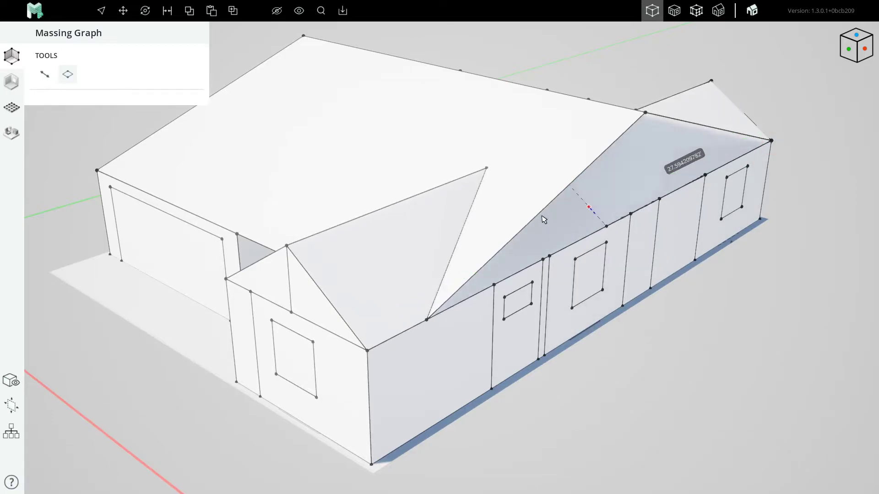
pyautogui.scroll(-2, 517, 222)
pyautogui.scroll(2, 491, 223)
pyautogui.moveTo(442, 194); pyautogui.dragTo(438, 232, button='right')
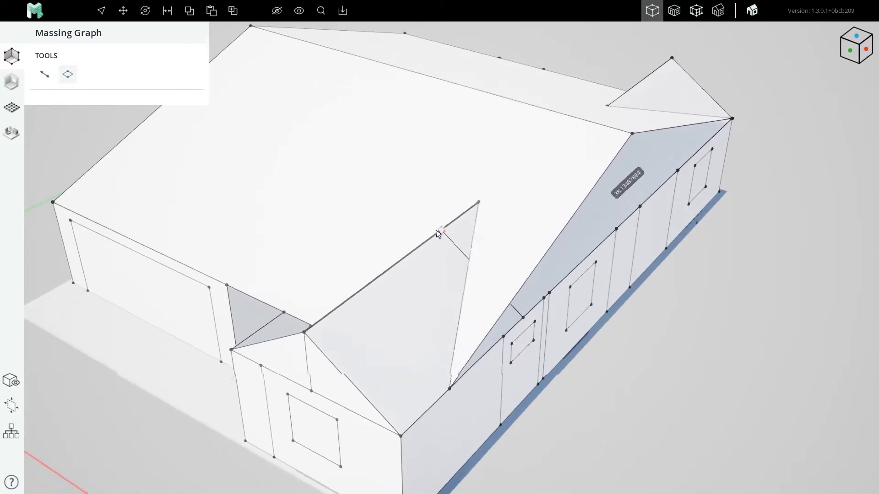
pyautogui.press('Escape')
pyautogui.scroll(-2, 492, 211)
pyautogui.moveTo(488, 224); pyautogui.dragTo(477, 268, button='middle')
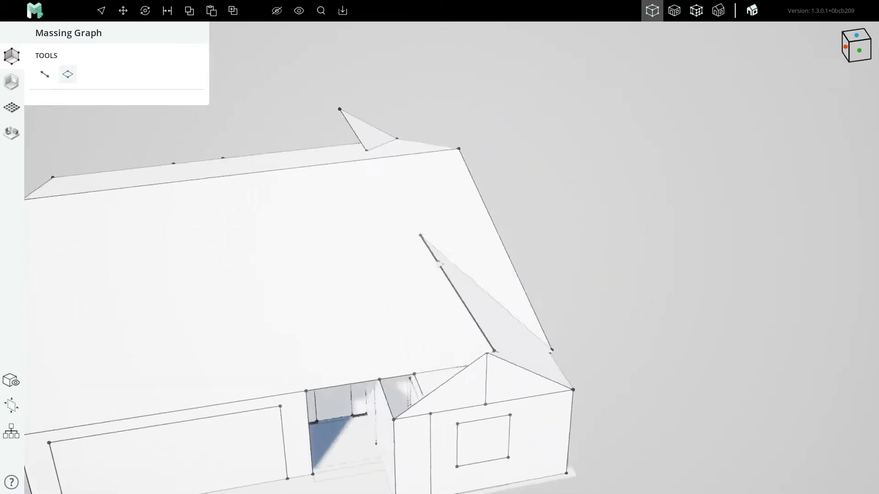
pyautogui.scroll(-3, 426, 254)
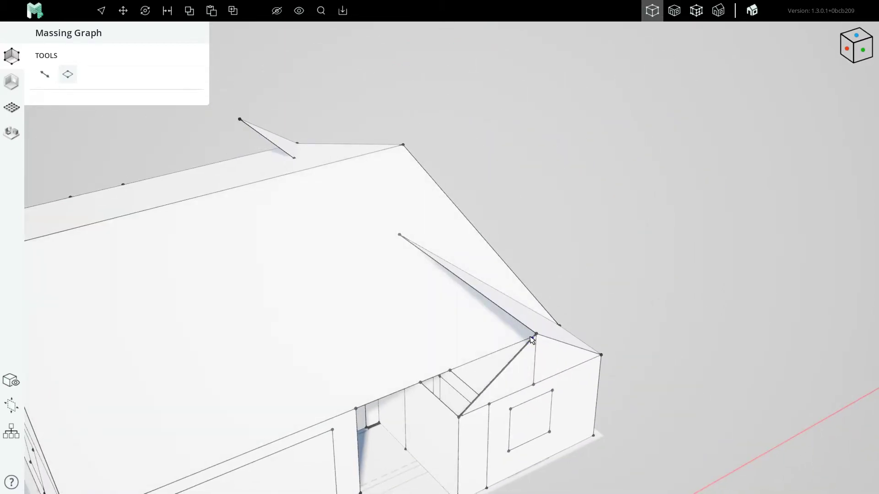
pyautogui.scroll(3, 538, 336)
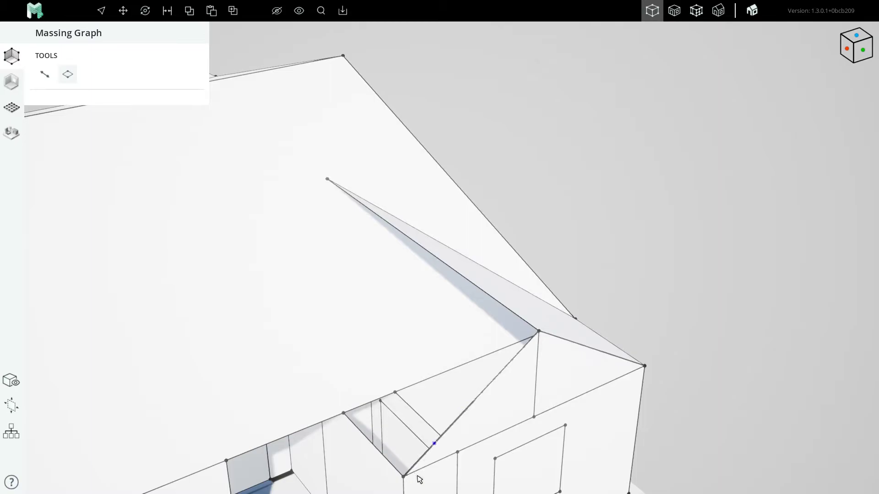
pyautogui.moveTo(520, 356); pyautogui.dragTo(430, 285)
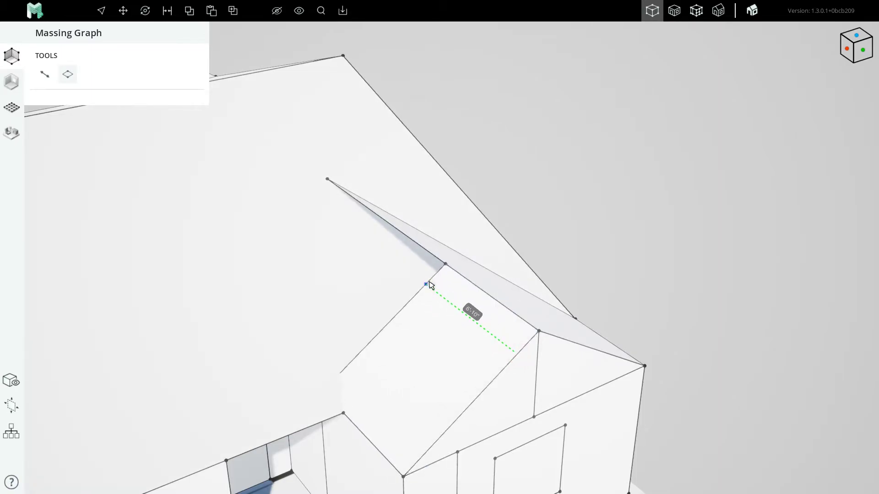
pyautogui.press('Escape')
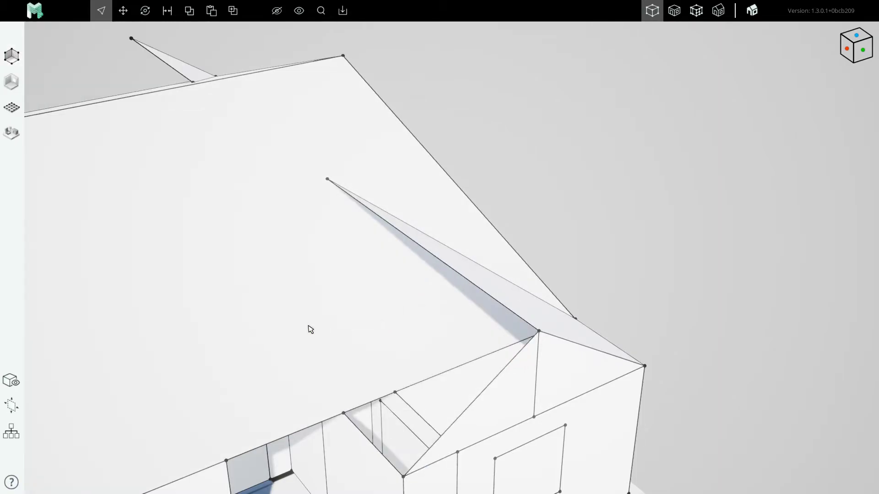
# - Draw the valley line from the rear end of the front room's ridge to the garage-side corner on the main eave
pyautogui.click(327, 183)
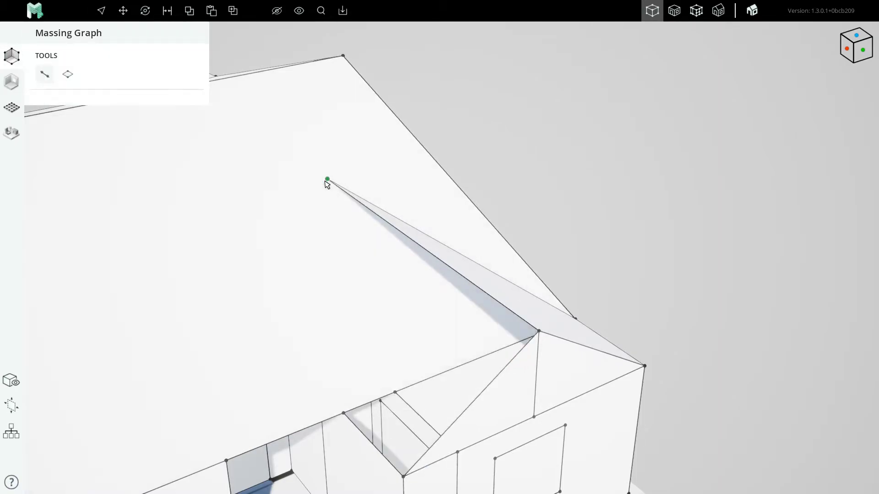
pyautogui.click(344, 406)
pyautogui.scroll(-3, 415, 321)
pyautogui.scroll(3, 412, 310)
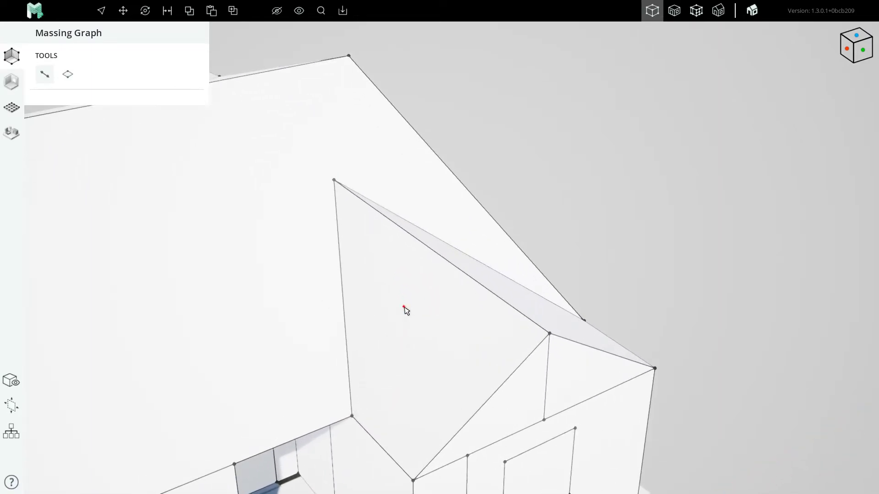
pyautogui.press('Escape')
# - Delete the front room's garage-side slope plane and the triangular piece of main roof beneath it
pyautogui.click(400, 305)
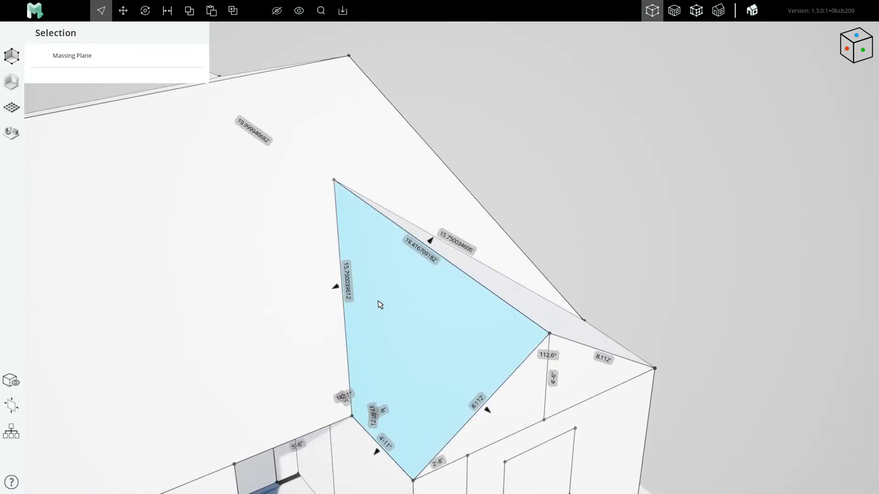
pyautogui.press('Delete')
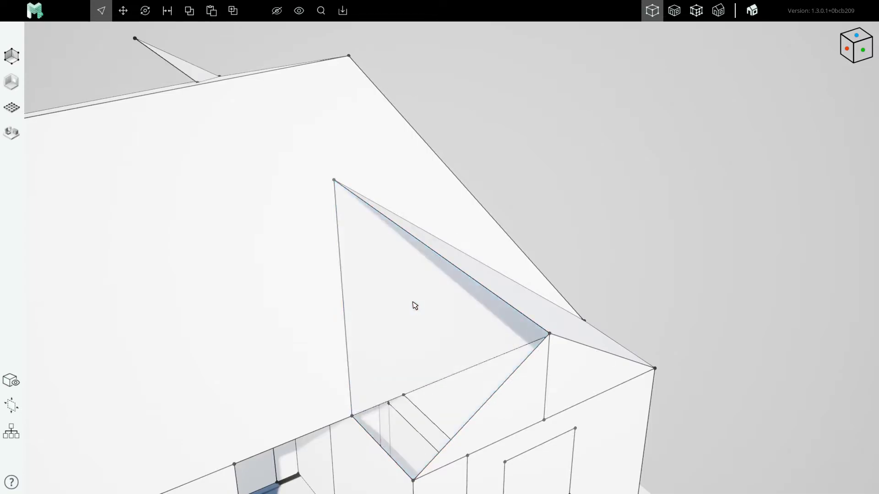
pyautogui.click(418, 312)
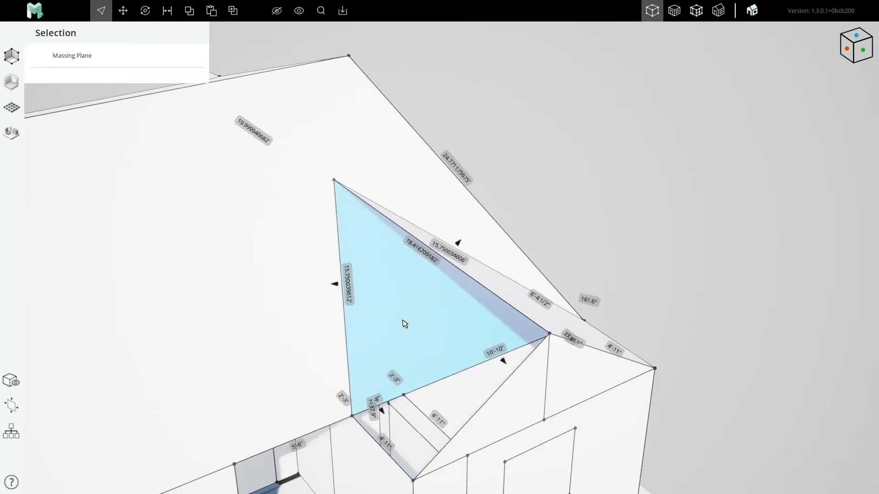
pyautogui.press('Delete')
# - Delete the leftover main eave edge that crosses the open top of the front room
pyautogui.moveTo(405, 338); pyautogui.dragTo(557, 316, button='middle')
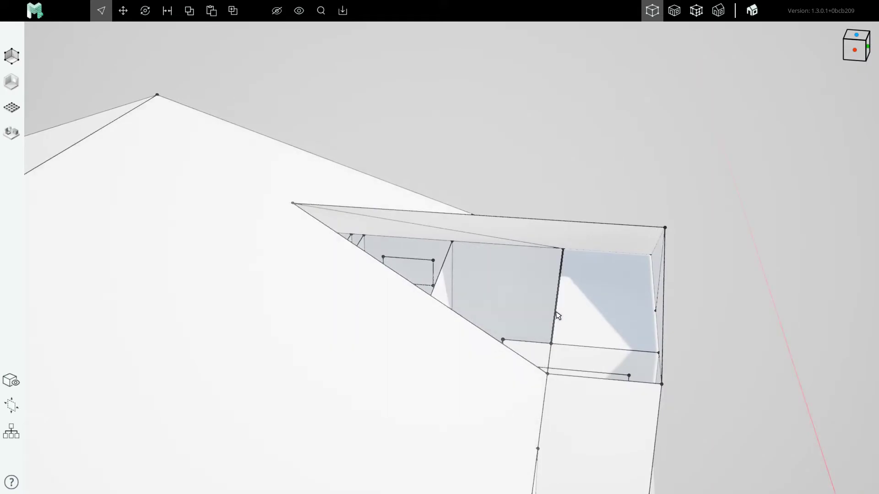
pyautogui.click(562, 312)
pyautogui.click(555, 311)
pyautogui.press('Delete')
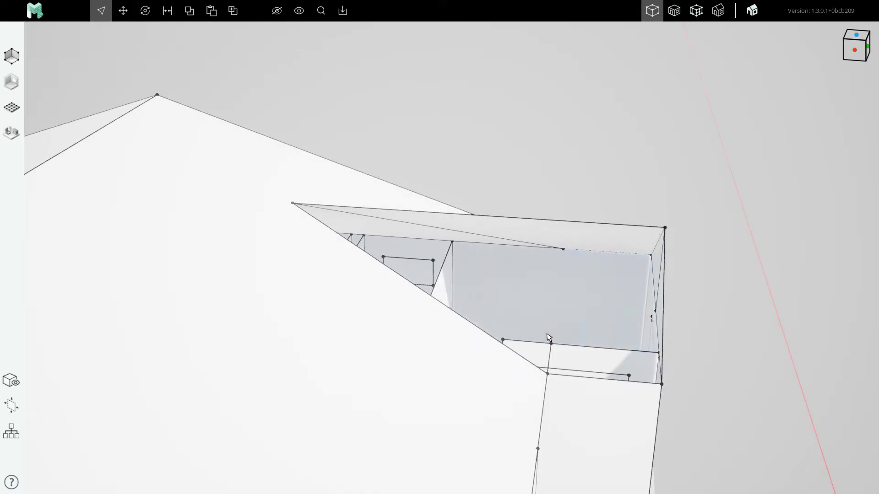
# - Delete the remaining 2'-8" eave edge segment and its leftover vertex on the front room's inner wall
pyautogui.scroll(5, 550, 350)
pyautogui.click(551, 347)
pyautogui.scroll(-5, 441, 280)
pyautogui.scroll(5, 489, 317)
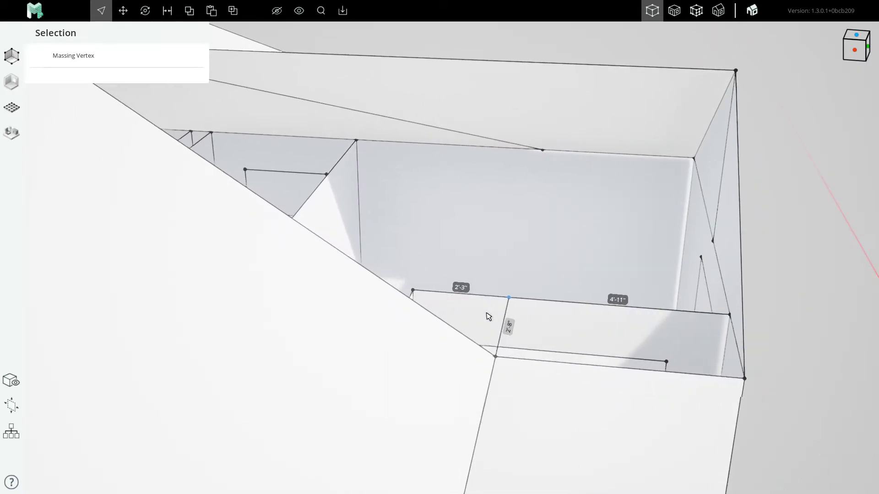
pyautogui.press('Delete')
pyautogui.moveTo(489, 317); pyautogui.dragTo(440, 310, button='middle')
pyautogui.click(434, 312)
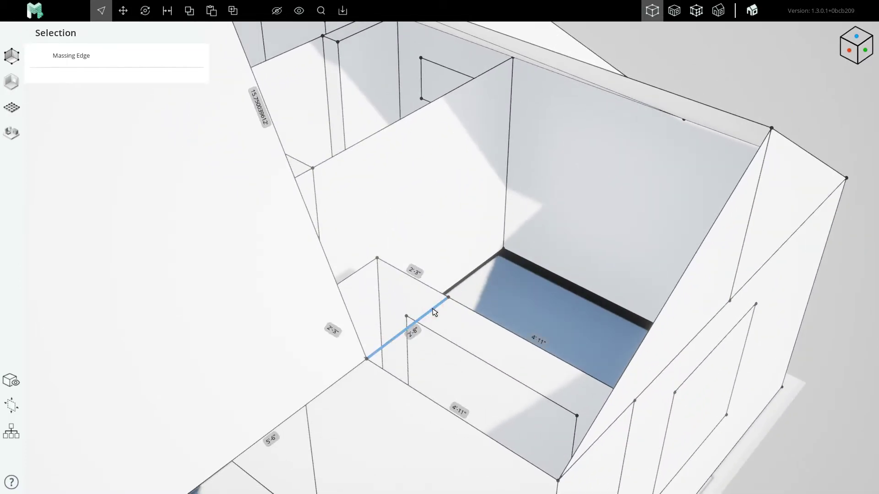
pyautogui.press('Delete')
pyautogui.click(446, 298)
pyautogui.press('Delete')
pyautogui.scroll(-2, 447, 311)
pyautogui.moveTo(444, 308); pyautogui.dragTo(447, 320, button='right')
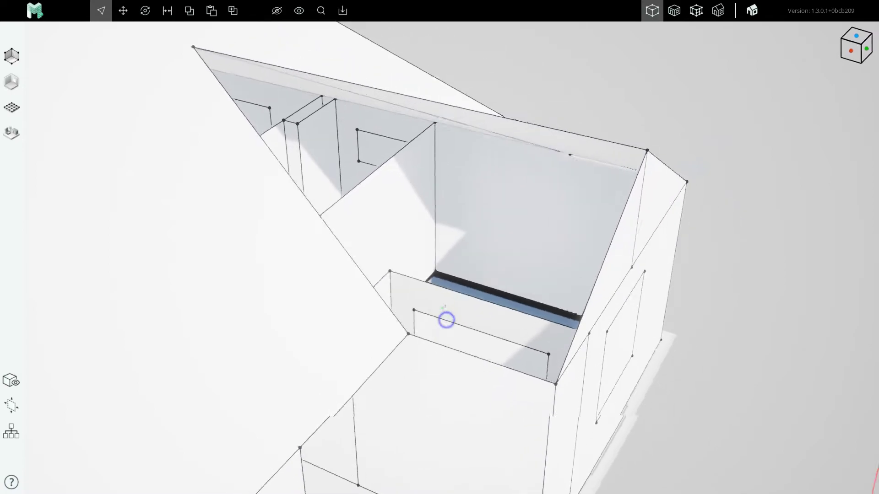
pyautogui.moveTo(446, 320)
pyautogui.mouseDown(button='middle')
pyautogui.moveTo(435, 290)
pyautogui.moveTo(410, 287)
pyautogui.moveTo(434, 320)
pyautogui.moveTo(457, 301)
pyautogui.moveTo(436, 273)
pyautogui.moveTo(446, 314)
pyautogui.mouseUp(button='middle')
# - Delete the 4'-6" vertical construction line in the middle of the front room's gable
pyautogui.click(418, 316)
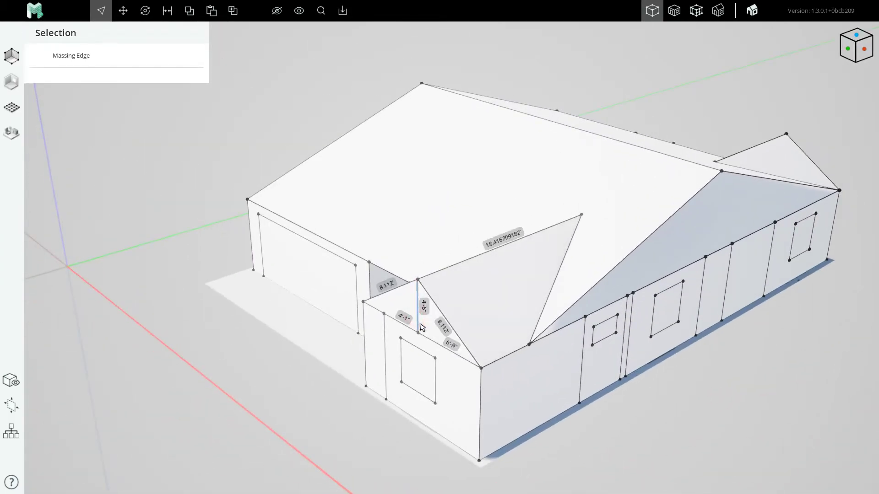
pyautogui.press('Delete')
pyautogui.scroll(-2, 399, 311)
# - Examine the front room's gable plane and the small roof piece projecting at the rear of the house from several sides
pyautogui.scroll(5, 397, 312)
pyautogui.moveTo(431, 311); pyautogui.dragTo(435, 245, button='middle')
pyautogui.click(438, 310)
pyautogui.scroll(-5, 403, 304)
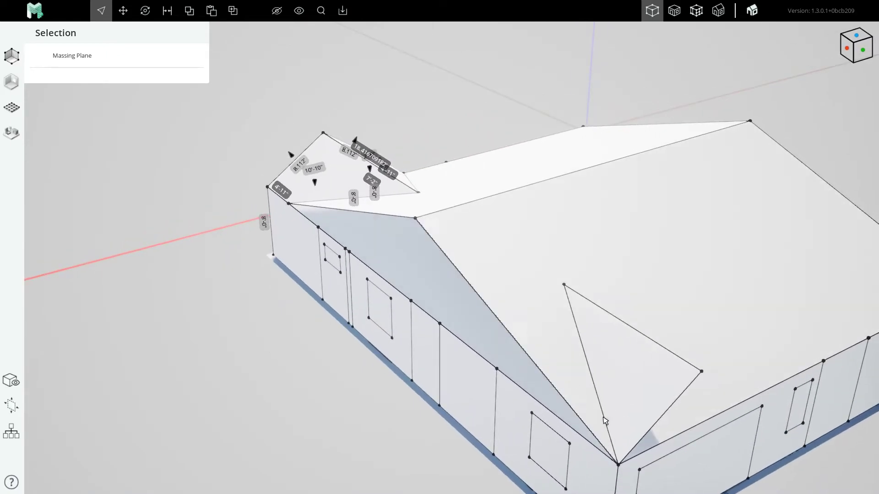
pyautogui.moveTo(539, 255); pyautogui.dragTo(572, 274, button='middle')
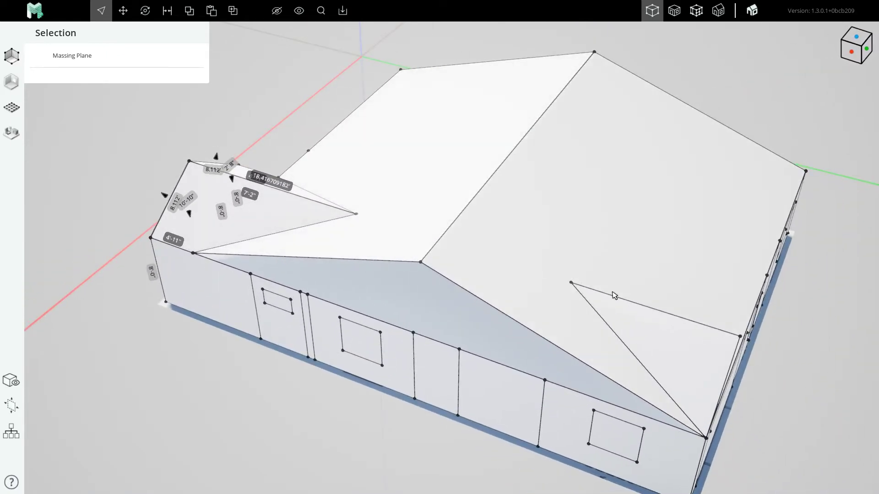
pyautogui.moveTo(614, 295); pyautogui.dragTo(382, 234, button='middle')
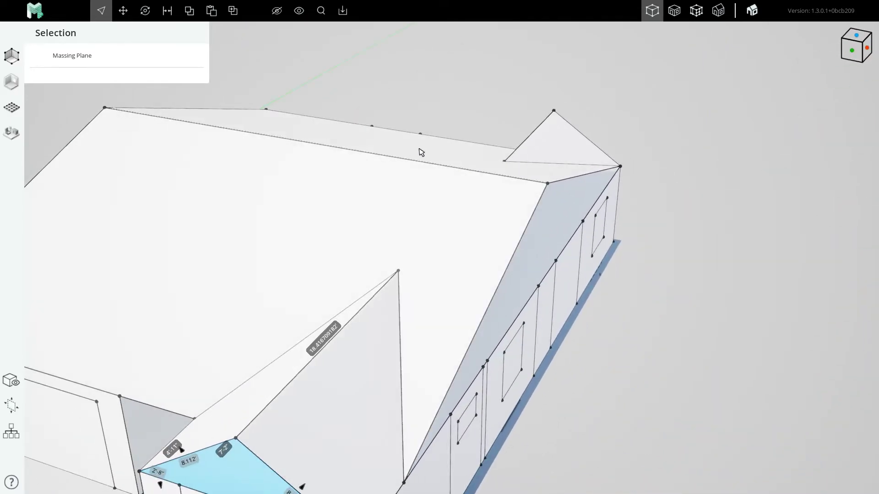
pyautogui.scroll(-3, 468, 202)
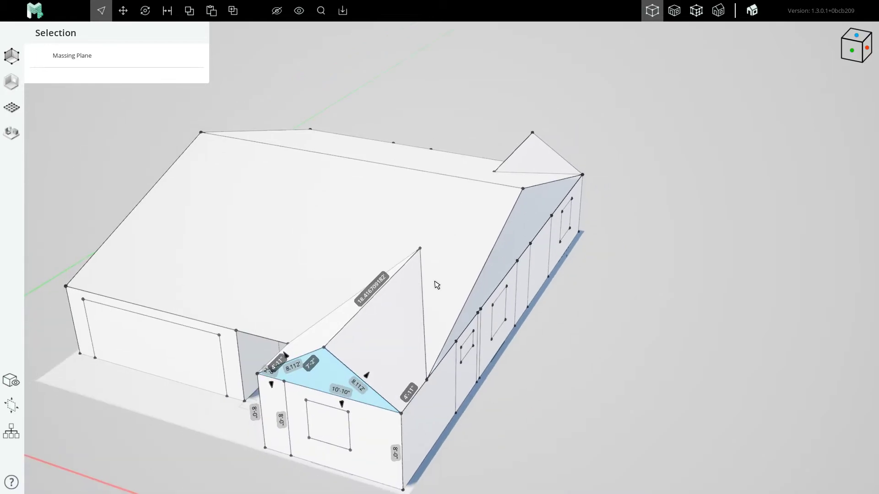
# - Draw a line from the front room's eave vertex along its valley to the inner gable peak and on up to the main ridge
pyautogui.moveTo(435, 282); pyautogui.dragTo(409, 293, button='right')
pyautogui.click(587, 393)
pyautogui.press('l')
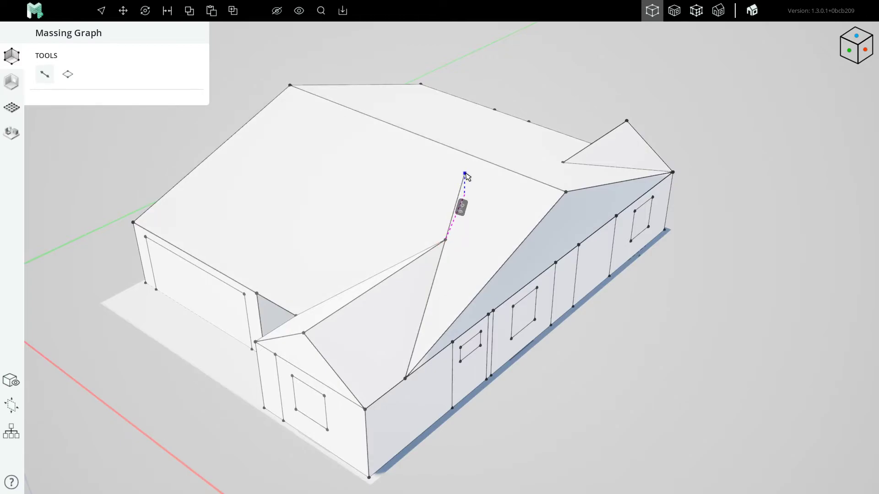
pyautogui.scroll(-3, 465, 174)
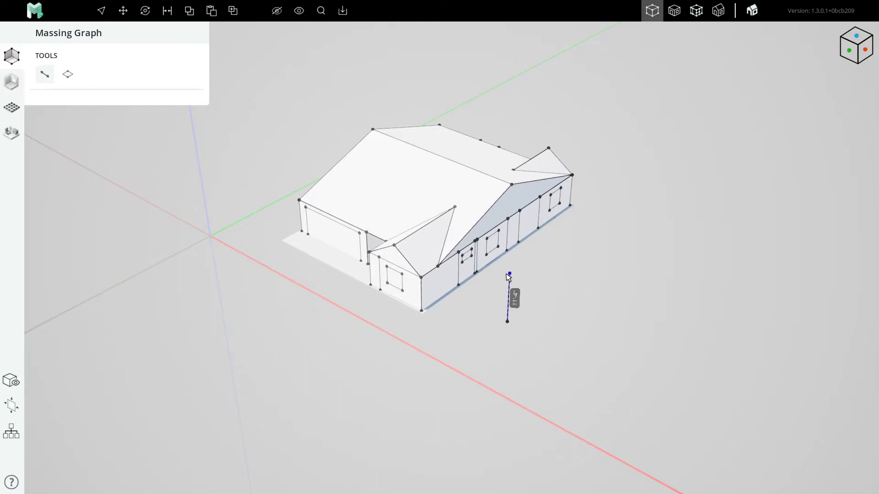
pyautogui.scroll(3, 452, 191)
pyautogui.press('Escape')
pyautogui.moveTo(458, 228); pyautogui.dragTo(386, 244, button='middle')
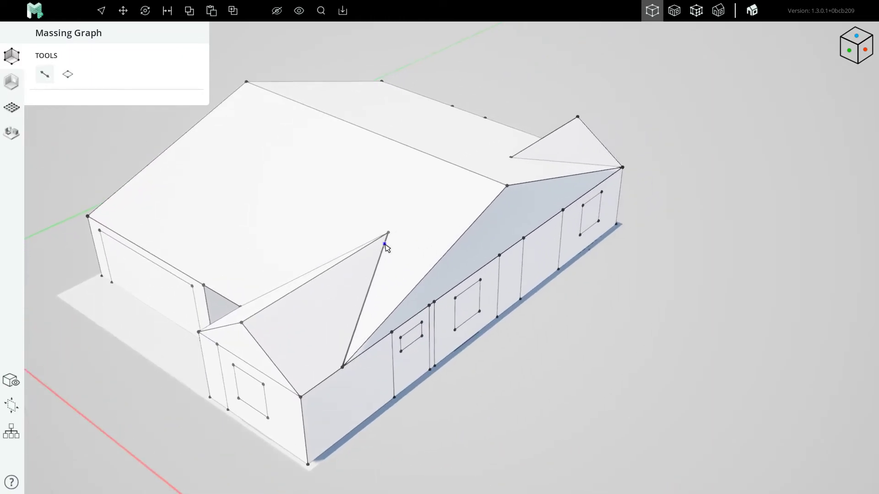
pyautogui.click(343, 367)
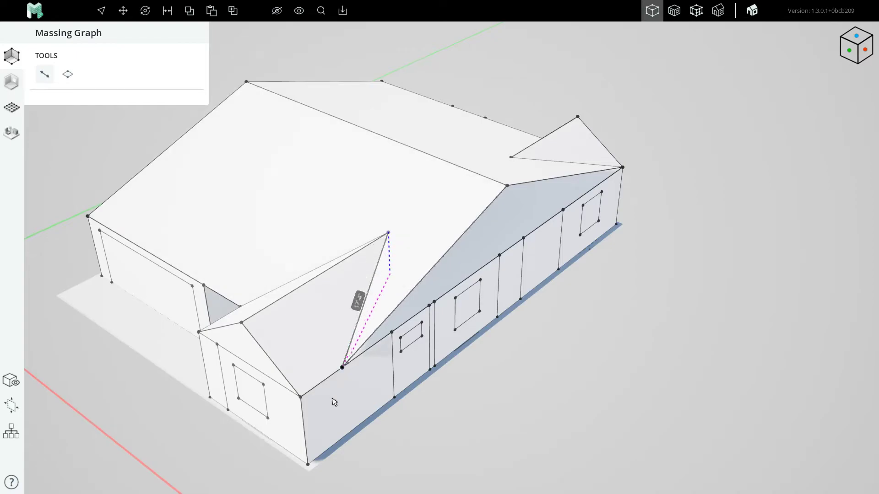
pyautogui.click(388, 232)
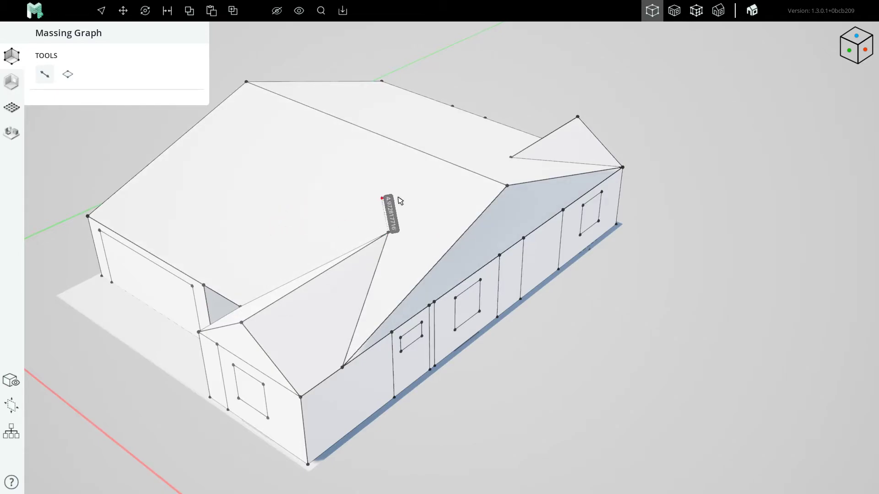
pyautogui.click(419, 149)
# - Draw a line from the new point on the main ridge down to the inner peak of the small rear roof piece
pyautogui.moveTo(420, 150); pyautogui.dragTo(337, 219, button='right')
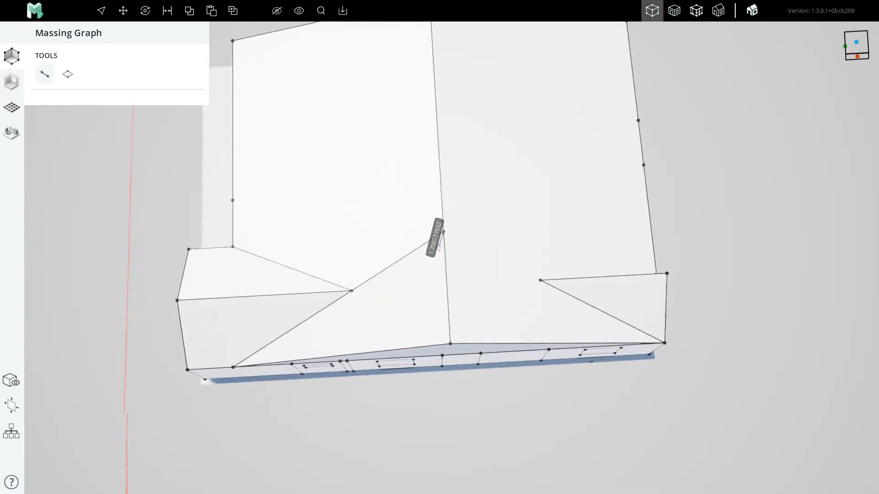
pyautogui.moveTo(439, 247); pyautogui.dragTo(447, 247, button='middle')
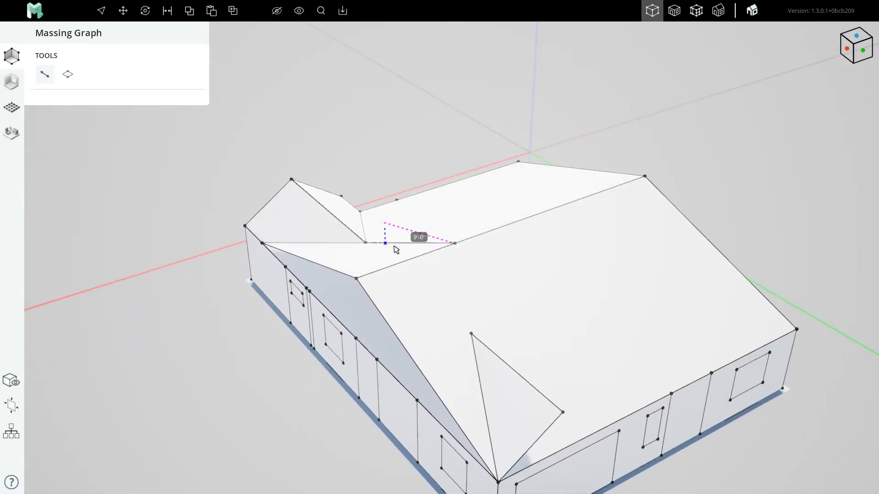
pyautogui.click(472, 334)
pyautogui.moveTo(448, 329); pyautogui.dragTo(435, 328, button='right')
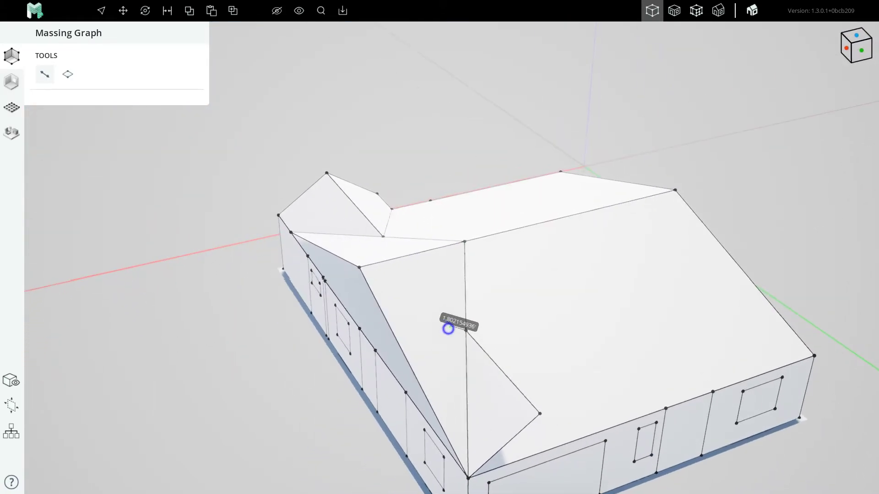
pyautogui.moveTo(448, 328); pyautogui.dragTo(403, 286, button='middle')
pyautogui.press('Escape')
# - Delete the main ridge's end vertex at the gable beside the front room, together with its connected edges
pyautogui.click(360, 266)
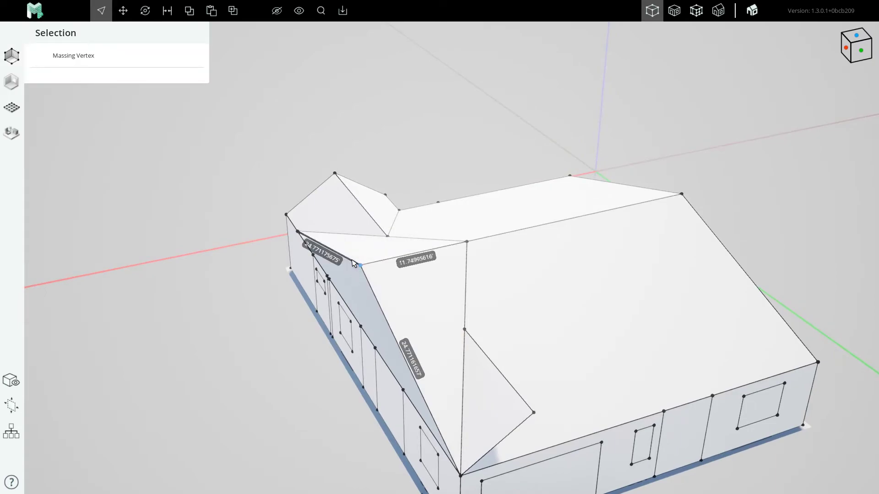
pyautogui.press('Delete')
pyautogui.scroll(-2, 351, 243)
pyautogui.scroll(3, 398, 292)
# - Delete the outer peak vertex of the small roof piece projecting at the rear of the house
pyautogui.moveTo(398, 293); pyautogui.dragTo(339, 233, button='middle')
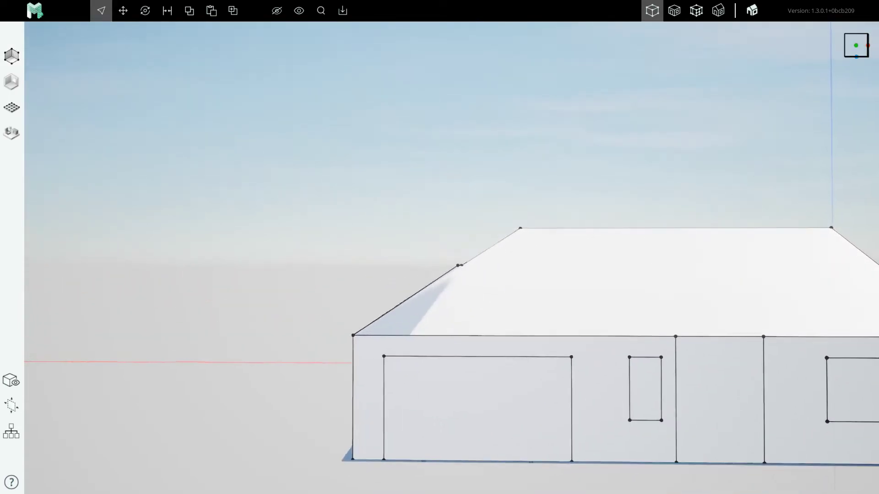
pyautogui.moveTo(412, 228); pyautogui.dragTo(516, 251, button='middle')
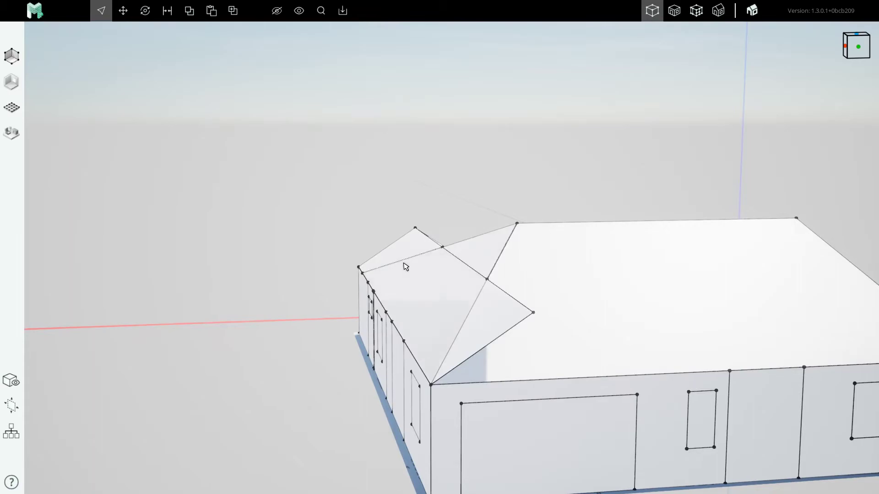
pyautogui.moveTo(405, 267); pyautogui.dragTo(441, 249, button='middle')
pyautogui.click(535, 174)
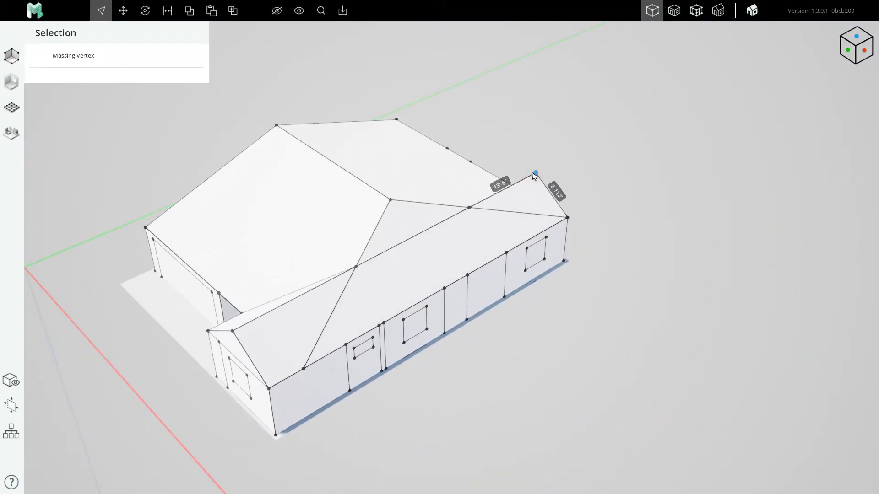
pyautogui.press('Delete')
# - Delete the leftover horizontal edge crossing the main roof's sloped end between its two hip lines
pyautogui.scroll(4, 434, 214)
pyautogui.click(420, 245)
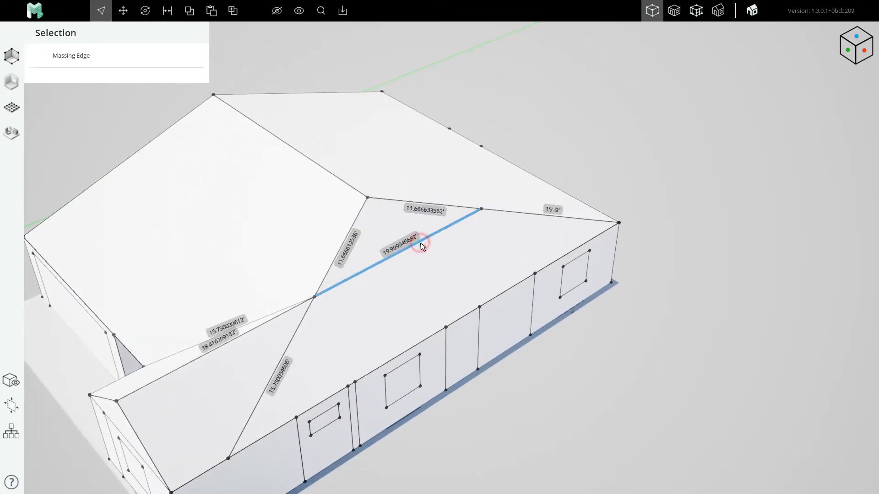
pyautogui.press('Delete')
# - Delete the edge separating the front room's roof slope from the main roof's hip slope along the side wall
pyautogui.scroll(-3, 414, 247)
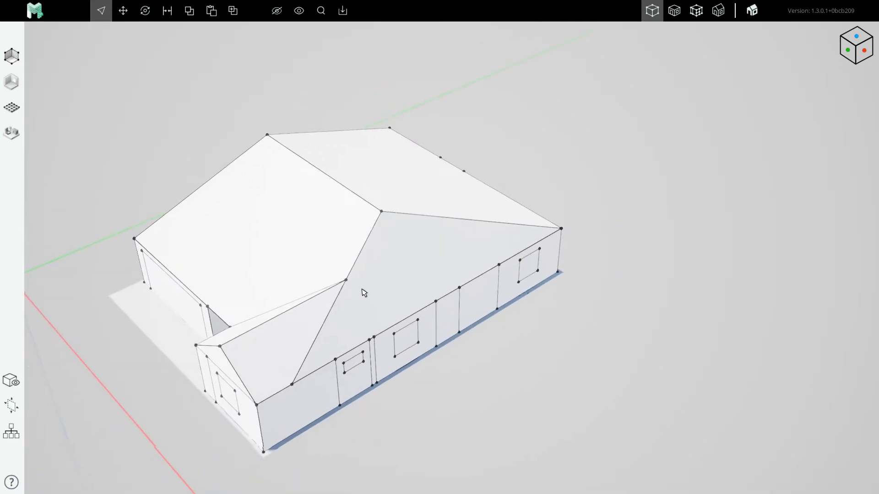
pyautogui.moveTo(361, 291); pyautogui.dragTo(439, 272, button='middle')
pyautogui.scroll(4, 416, 314)
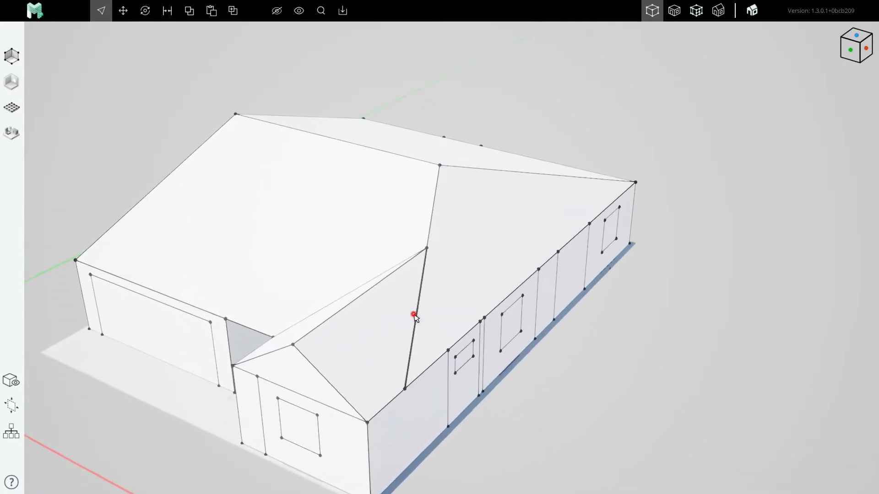
pyautogui.click(414, 315)
pyautogui.press('Escape')
pyautogui.scroll(-5, 405, 302)
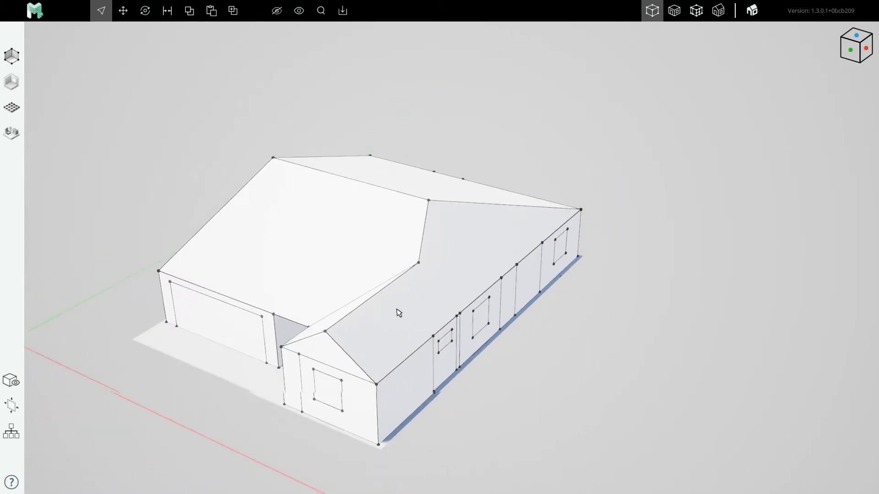
# - Sketch a diagonal 30'-0" line on the open ground beside the house
pyautogui.moveTo(398, 310); pyautogui.dragTo(388, 332, button='middle')
pyautogui.scroll(3, 518, 249)
pyautogui.scroll(-3, 421, 273)
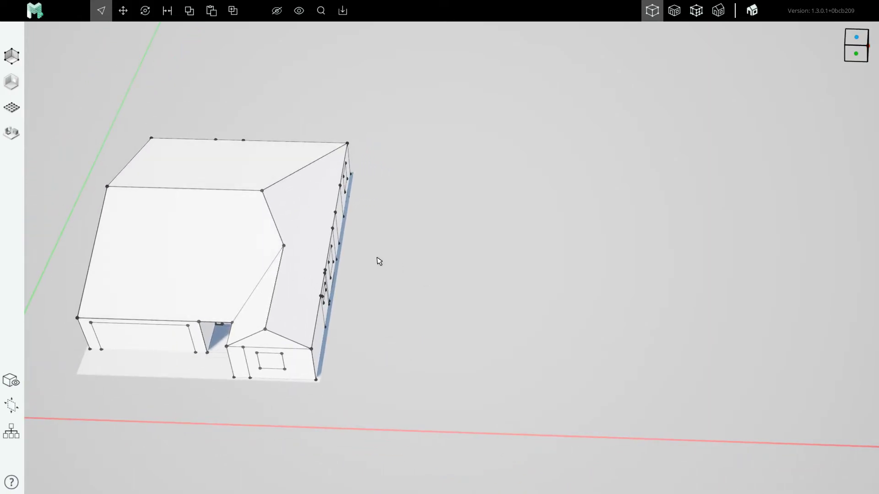
pyautogui.press('l')
pyautogui.scroll(-4, 365, 284)
pyautogui.scroll(3, 407, 295)
pyautogui.moveTo(414, 290)
pyautogui.mouseDown(button='middle')
pyautogui.moveTo(431, 292)
pyautogui.moveTo(415, 292)
pyautogui.mouseUp(button='middle')
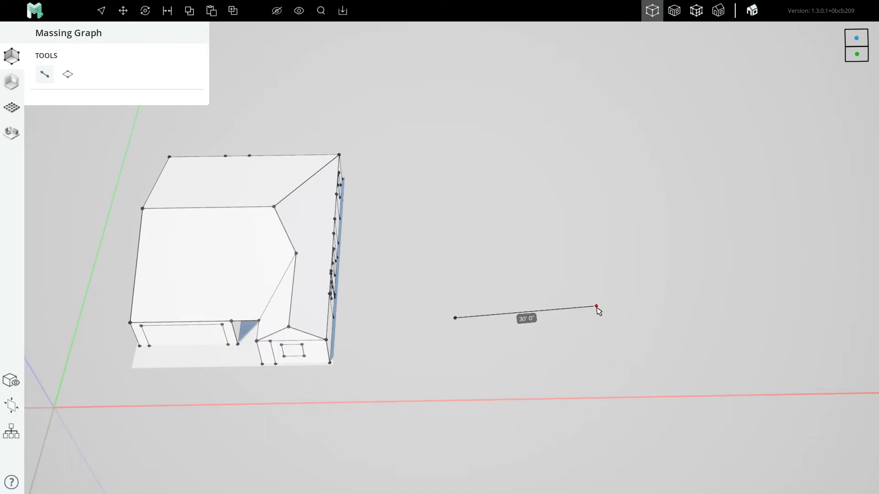
pyautogui.moveTo(516, 223); pyautogui.dragTo(508, 226, button='right')
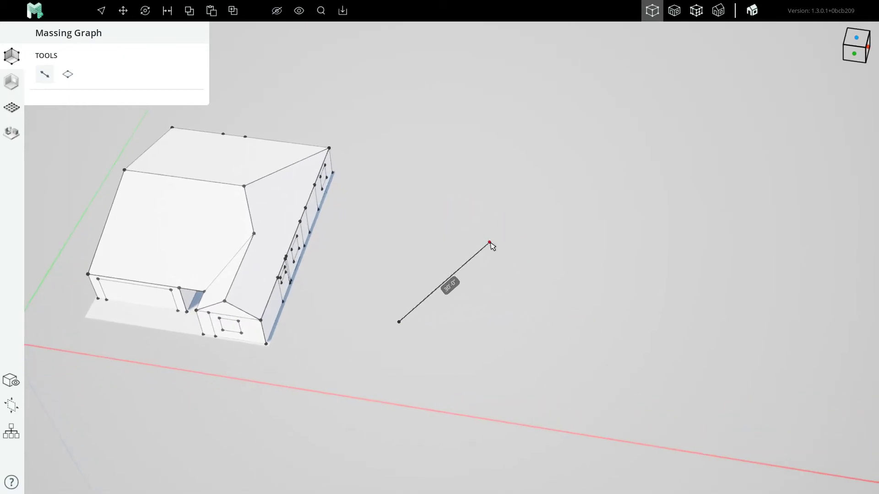
pyautogui.click(490, 240)
# - Sketch a closed four-sided plane off the far end of the 30'-0" line, ending back on that line
pyautogui.moveTo(471, 268); pyautogui.dragTo(440, 258, button='right')
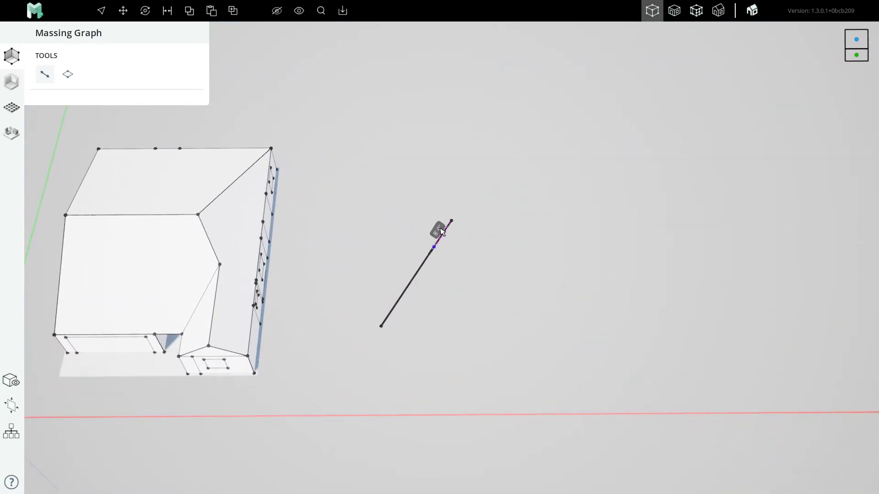
pyautogui.click(451, 221)
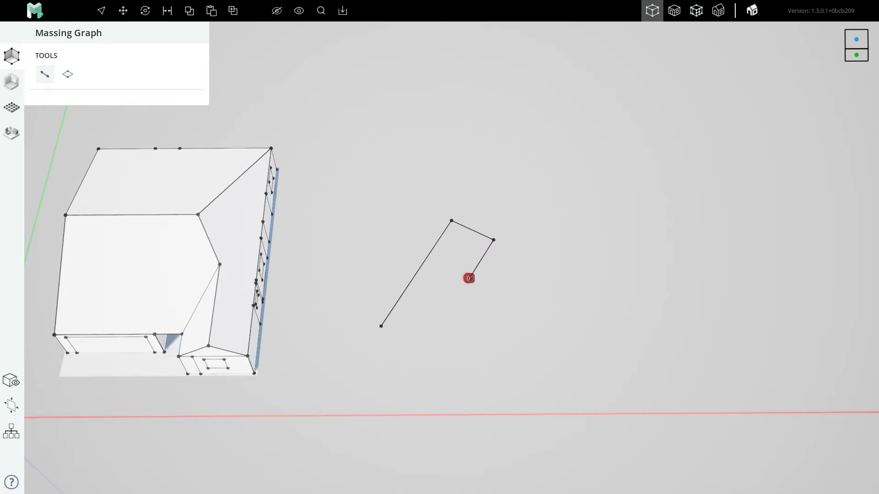
pyautogui.click(428, 259)
# - Sketch a smaller rectangular plane from the middle of the first plane's near edge back to the 30'-0" line
pyautogui.scroll(5, 428, 258)
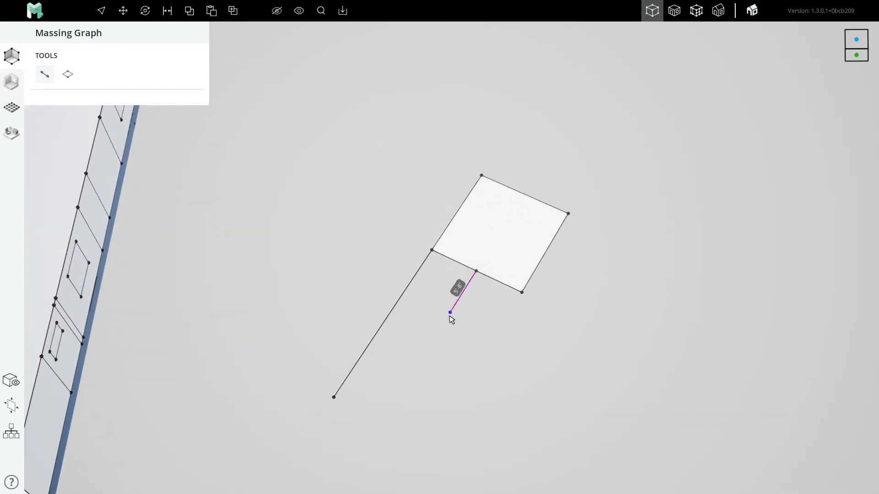
pyautogui.click(430, 344)
pyautogui.click(385, 320)
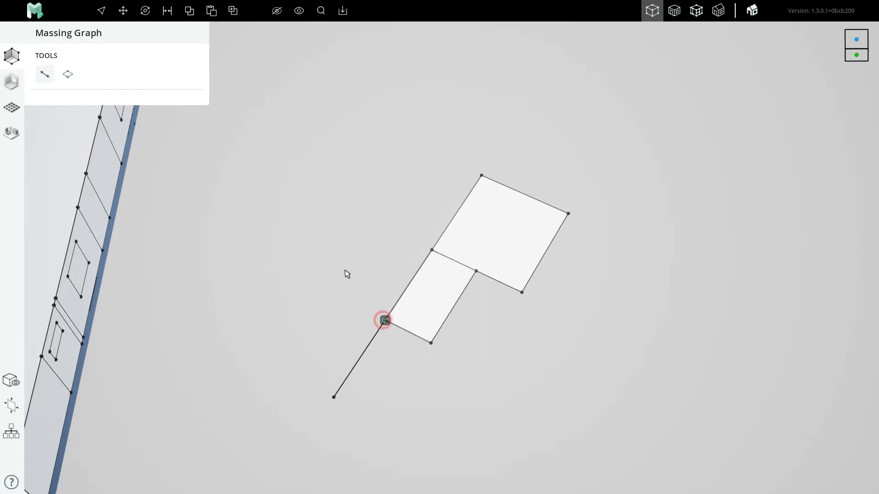
pyautogui.scroll(-4, 358, 275)
pyautogui.scroll(3, 389, 272)
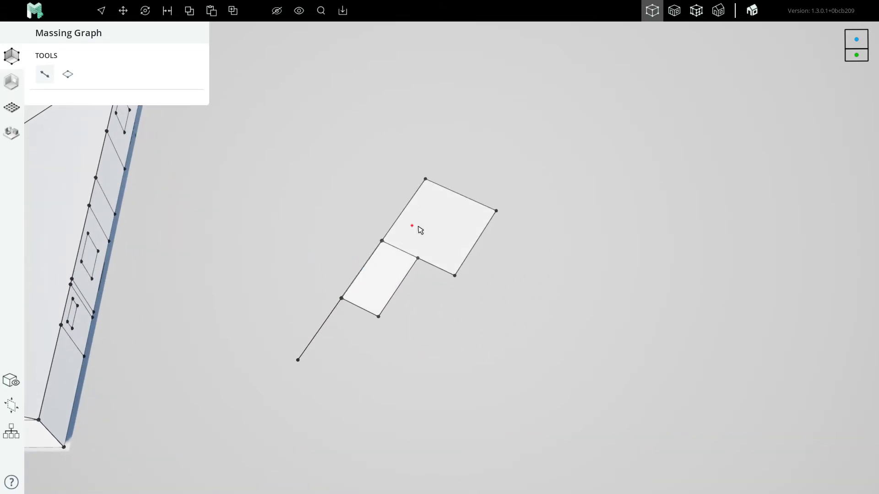
pyautogui.scroll(-3, 421, 230)
pyautogui.scroll(3, 465, 227)
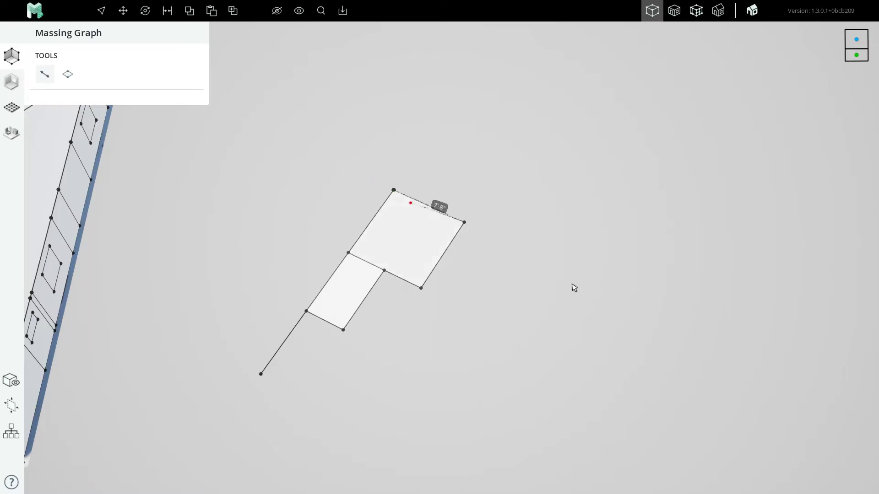
pyautogui.press('Escape')
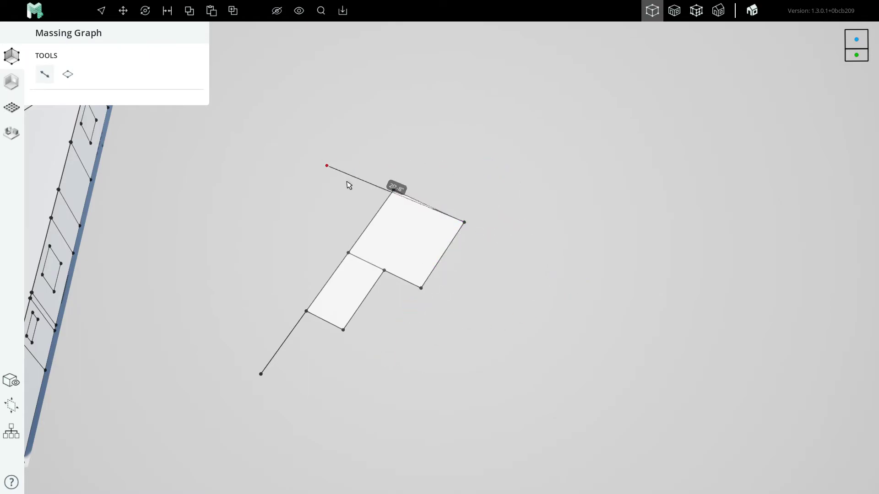
# - Delete the entire practice sketch beside the house, including all its vertices, edges and both planes
pyautogui.scroll(-6, 430, 233)
pyautogui.press('Escape')
pyautogui.press('Escape')
pyautogui.moveTo(340, 169); pyautogui.dragTo(503, 327)
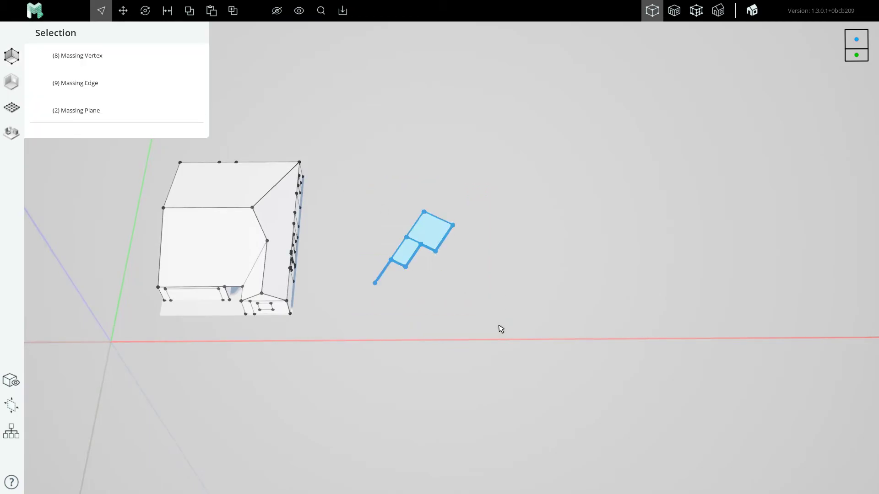
pyautogui.press('Delete')
# - Examine the combined roof from the front, the garage-side gable wall and the front room's roof junction from several angles
pyautogui.scroll(-3, 446, 304)
pyautogui.scroll(8, 298, 290)
pyautogui.moveTo(301, 291); pyautogui.dragTo(284, 238, button='right')
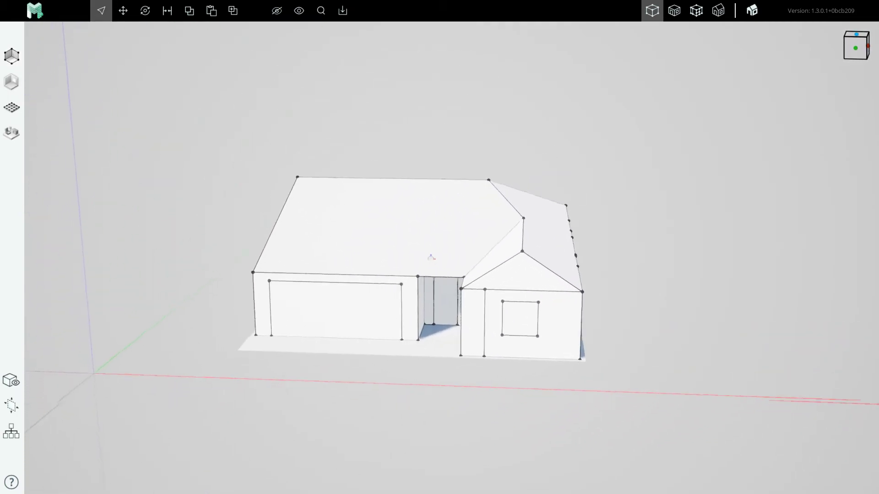
pyautogui.moveTo(430, 258); pyautogui.dragTo(536, 244, button='middle')
pyautogui.moveTo(468, 270); pyautogui.dragTo(489, 219, button='middle')
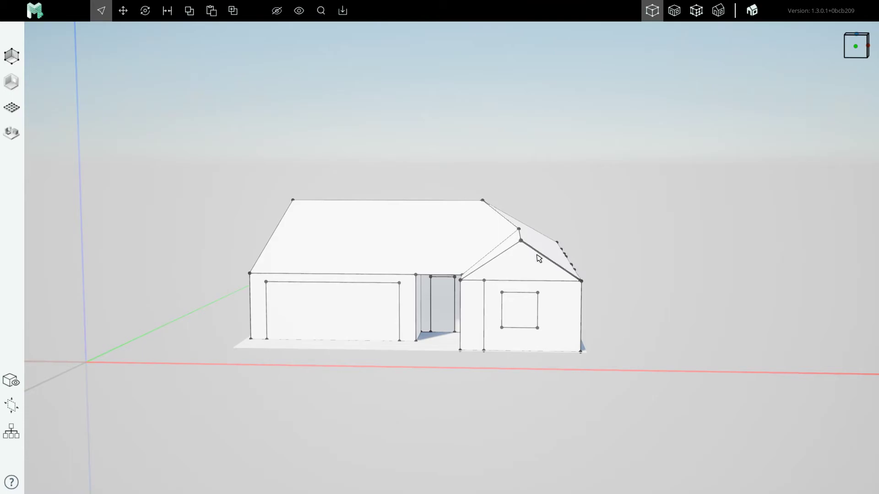
pyautogui.moveTo(531, 252); pyautogui.dragTo(344, 267, button='middle')
pyautogui.scroll(4, 377, 286)
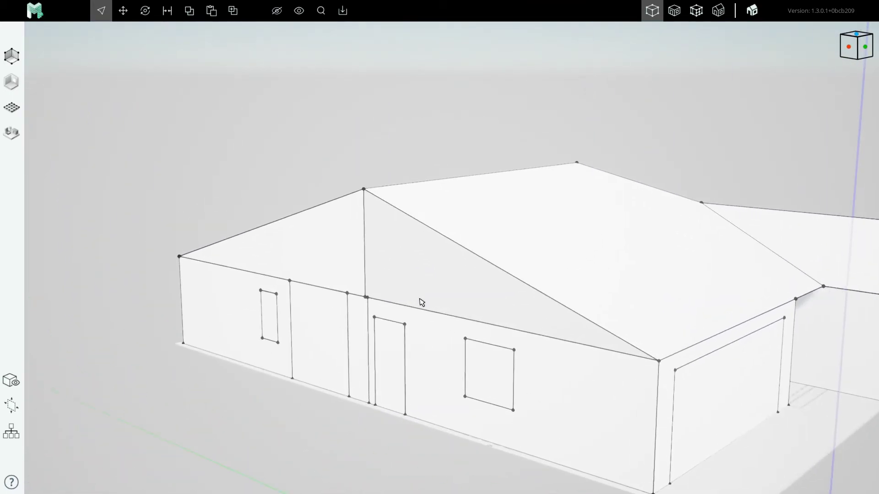
pyautogui.moveTo(421, 301); pyautogui.dragTo(423, 322, button='middle')
pyautogui.scroll(3, 444, 313)
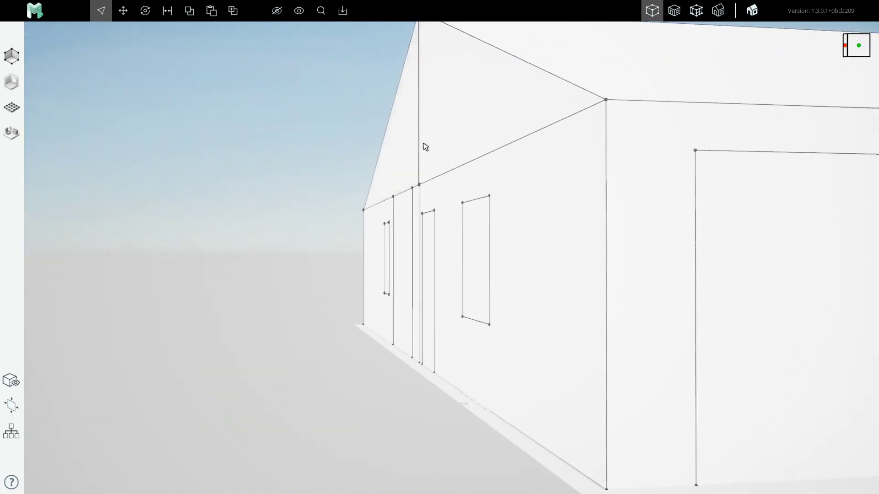
pyautogui.scroll(2, 364, 346)
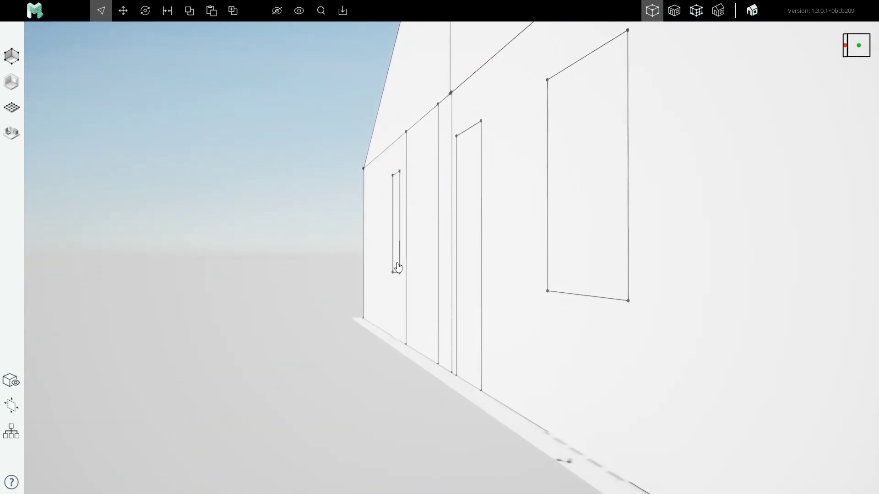
pyautogui.moveTo(396, 266); pyautogui.dragTo(378, 325, button='middle')
pyautogui.scroll(-5, 380, 293)
pyautogui.moveTo(386, 244); pyautogui.dragTo(444, 259, button='middle')
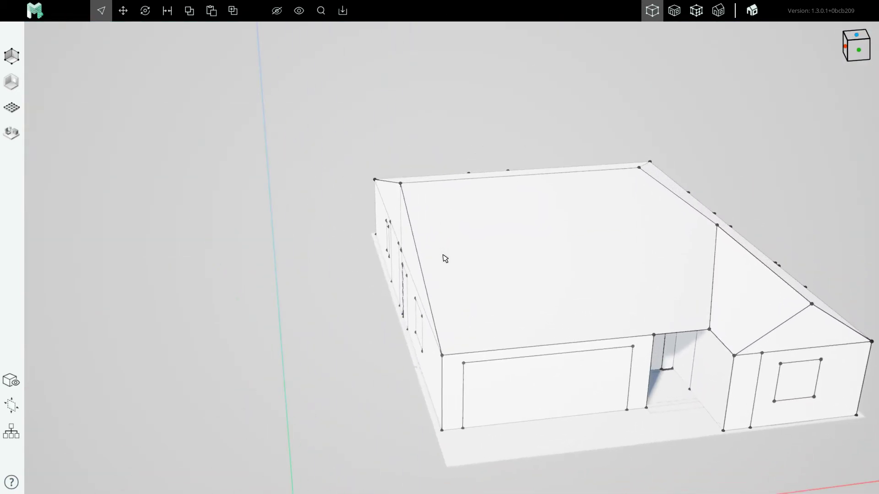
pyautogui.scroll(2, 472, 283)
pyautogui.moveTo(473, 293); pyautogui.dragTo(409, 329, button='middle')
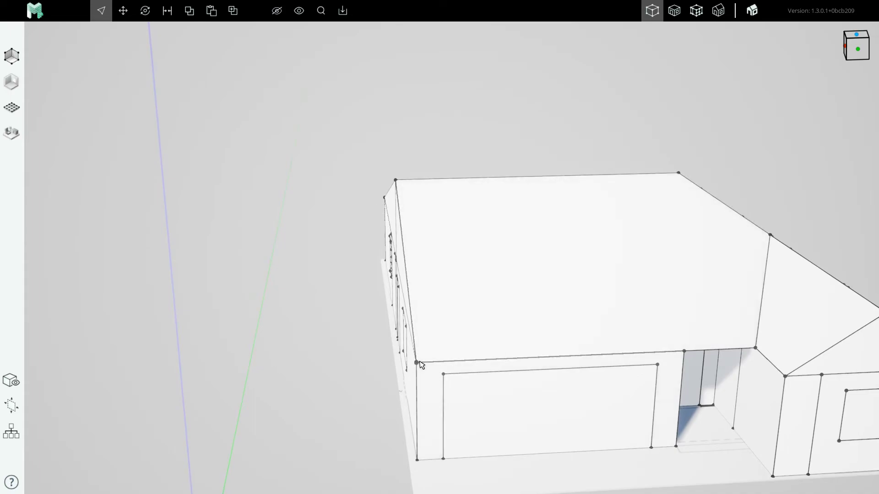
pyautogui.moveTo(441, 281); pyautogui.dragTo(454, 325, button='middle')
pyautogui.scroll(-3, 455, 325)
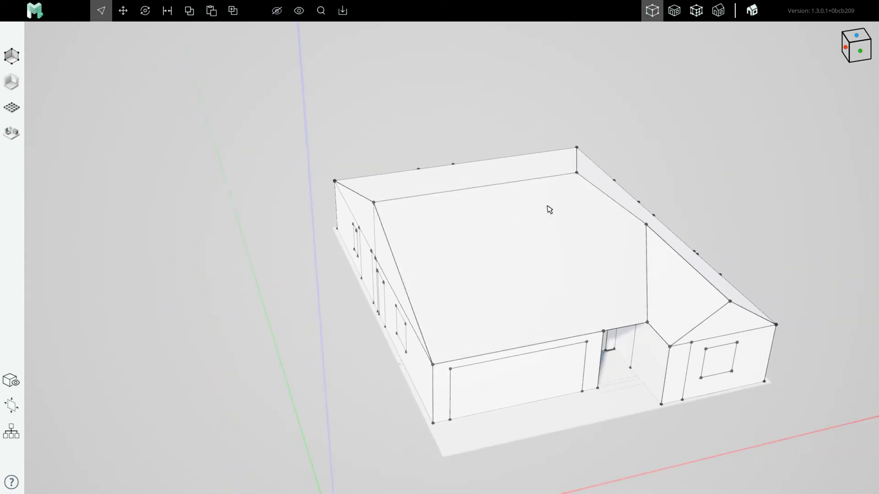
# - Draw a short vertical edge up from the garage's front outer roof corner to start a roof slope guide
pyautogui.moveTo(533, 237); pyautogui.dragTo(524, 205, button='middle')
pyautogui.moveTo(357, 276); pyautogui.dragTo(419, 279, button='middle')
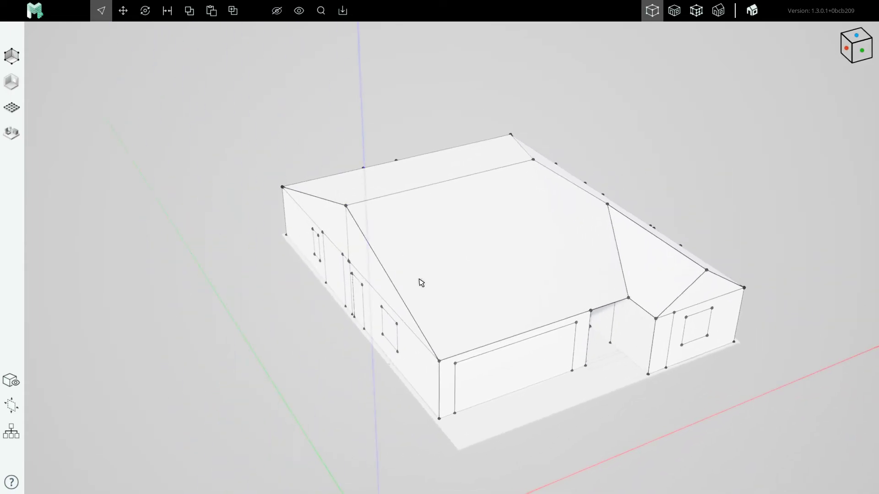
pyautogui.press('l')
pyautogui.scroll(4, 447, 387)
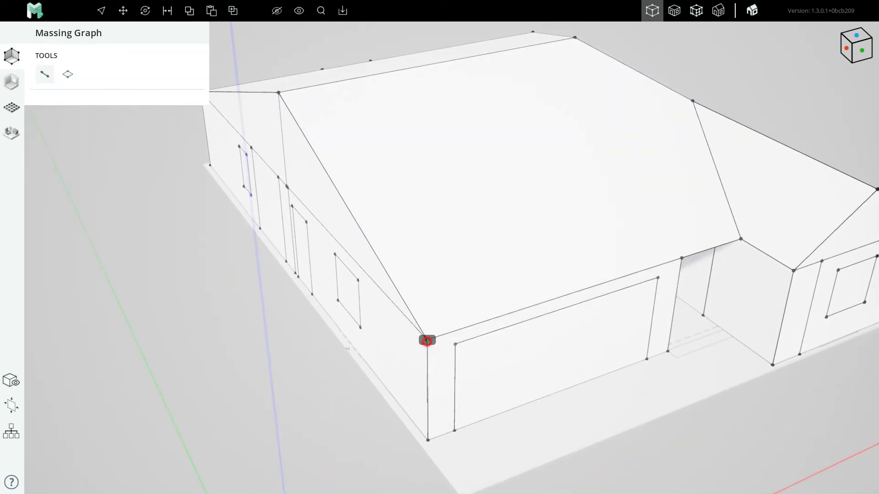
pyautogui.click(427, 341)
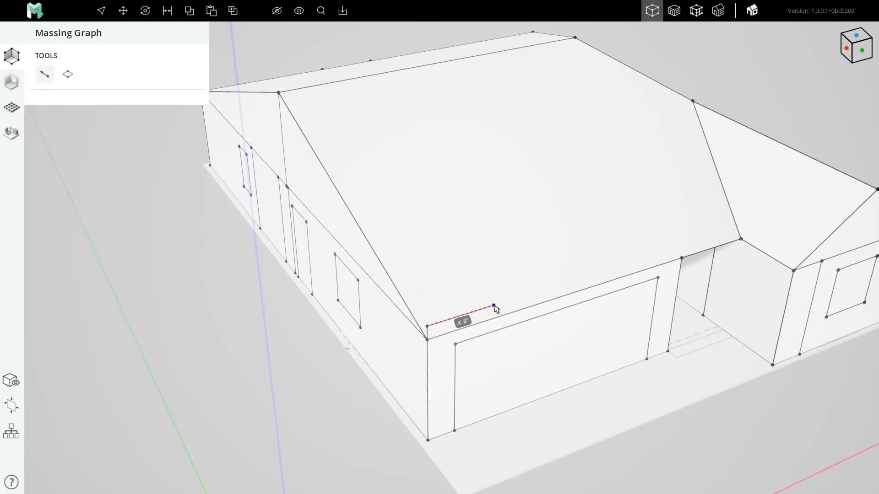
pyautogui.press('Escape')
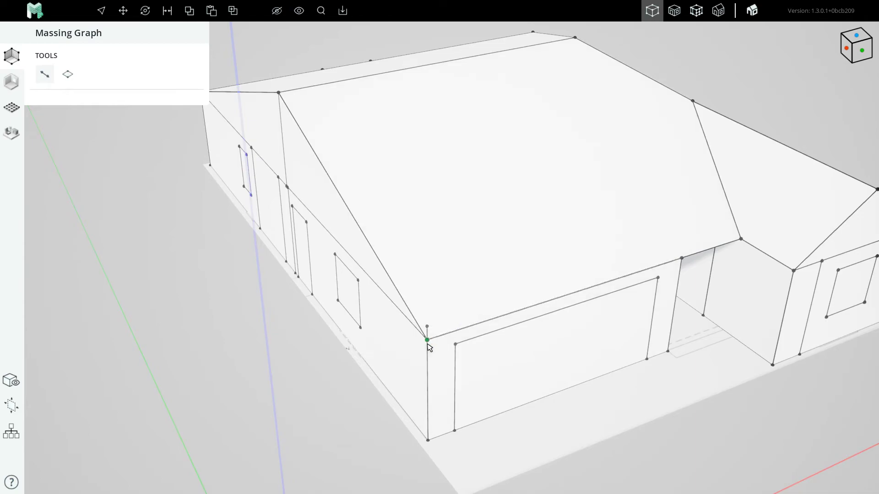
# - Complete a small upright triangle with a sloped edge at the garage's front outer roof corner
pyautogui.scroll(3, 429, 342)
pyautogui.click(431, 346)
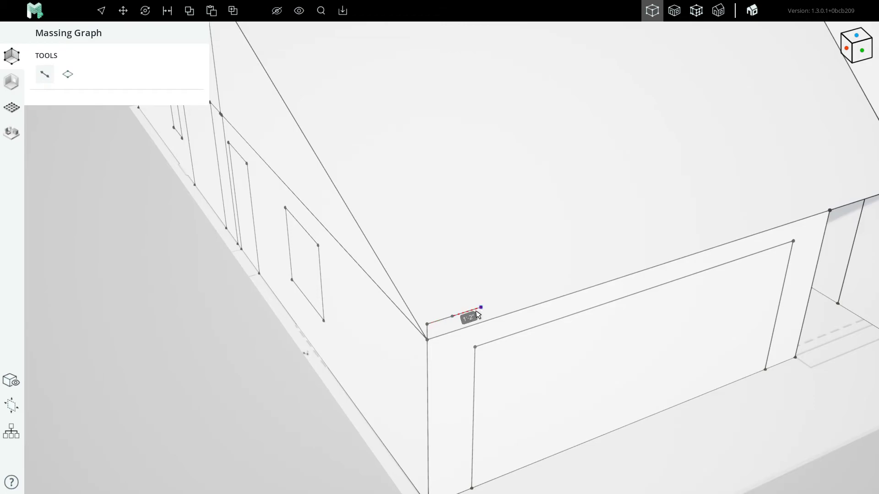
pyautogui.click(478, 315)
pyautogui.scroll(1, 451, 310)
pyautogui.click(426, 340)
pyautogui.press('Escape')
pyautogui.scroll(2, 444, 328)
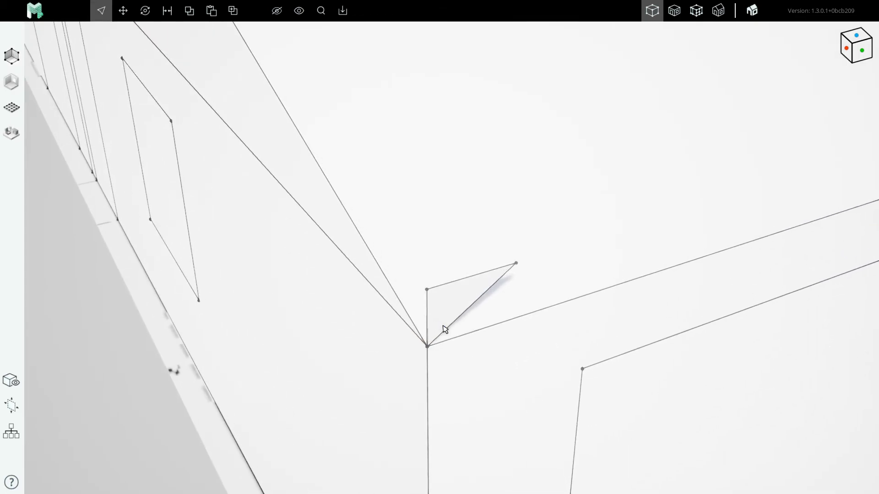
# - Sketch a narrow sloped plane along the garage-side eave from the guide triangle to beyond the rear corner
pyautogui.press('r')
pyautogui.click(447, 328)
pyautogui.scroll(-8, 447, 328)
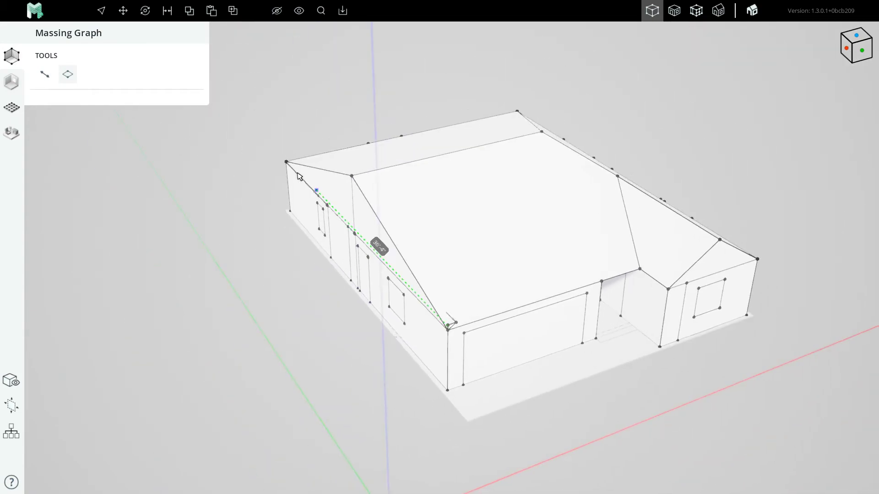
pyautogui.click(270, 146)
pyautogui.press('Escape')
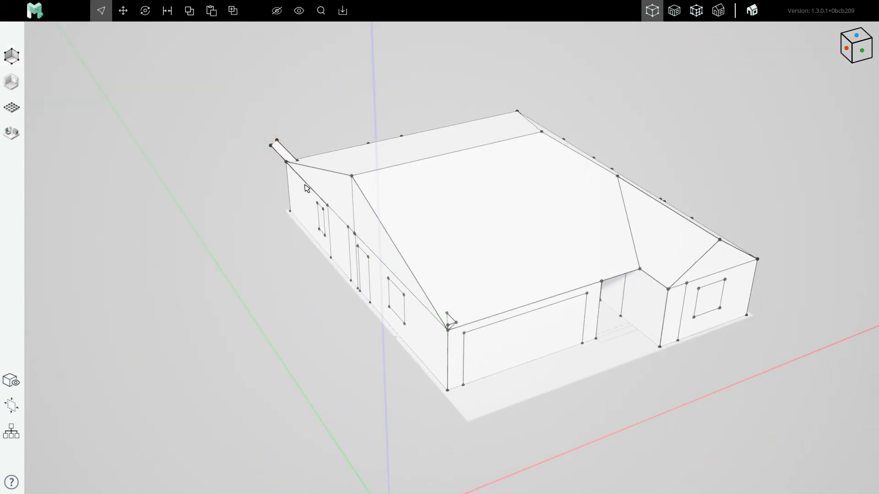
# - Draw hip lines from the garage's front corner up to the ridge and down to the sloped strip's rear corner
pyautogui.scroll(10, 453, 319)
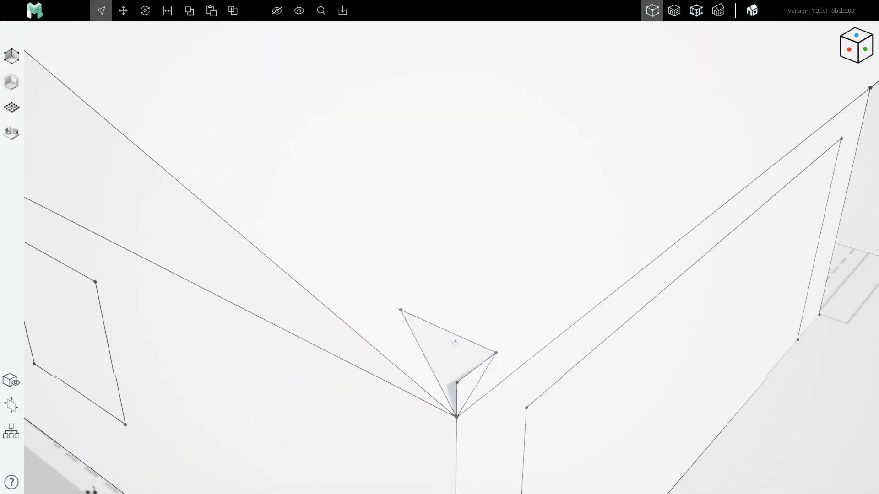
pyautogui.press('l')
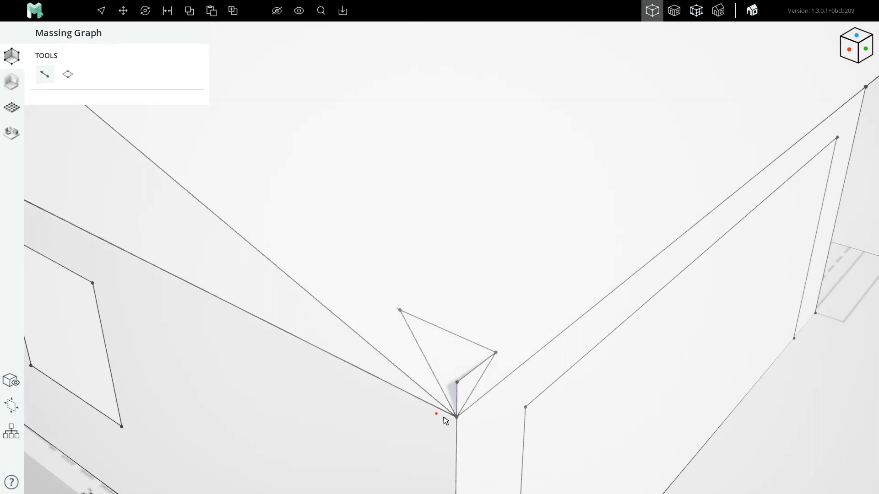
pyautogui.click(456, 417)
pyautogui.scroll(-10, 401, 318)
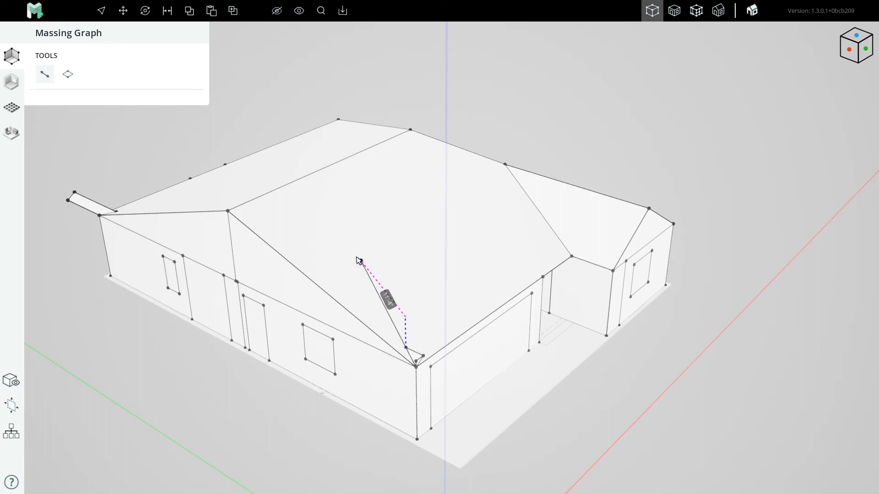
pyautogui.click(315, 173)
pyautogui.moveTo(315, 173); pyautogui.dragTo(406, 228, button='middle')
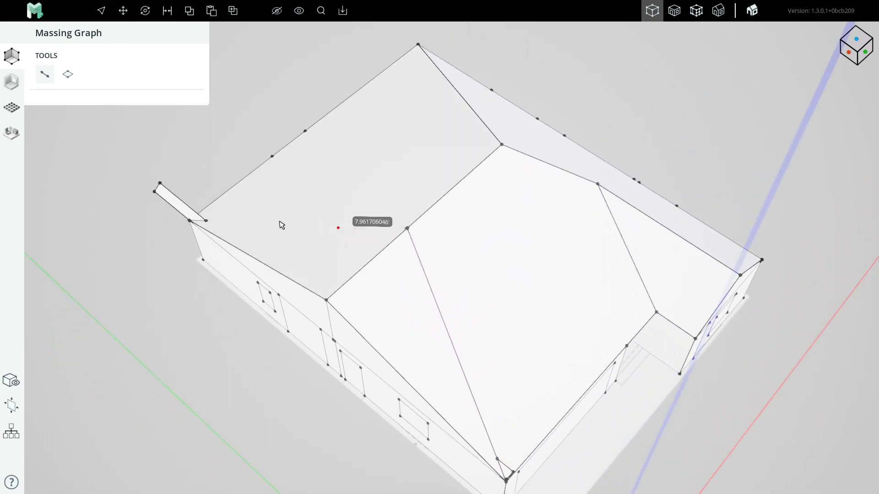
pyautogui.click(207, 220)
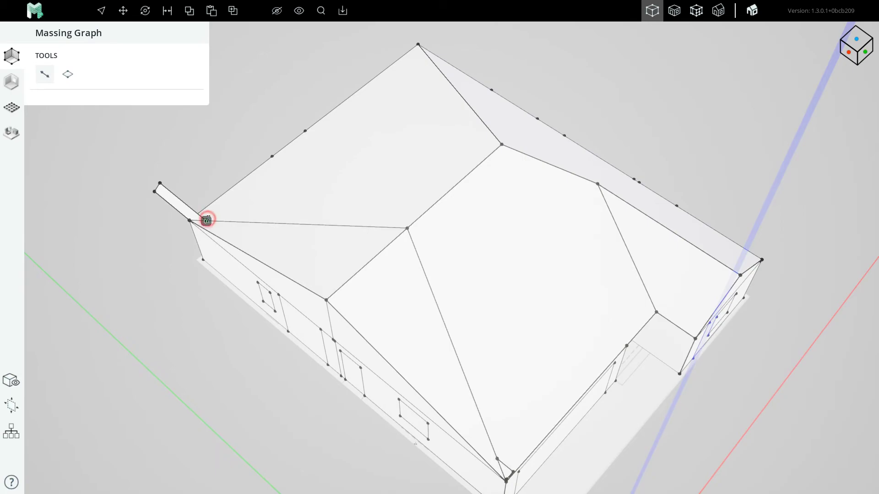
# - Delete the old gable peak vertex at the garage-side end of the ridge
pyautogui.scroll(3, 343, 304)
pyautogui.moveTo(408, 348); pyautogui.dragTo(367, 290, button='middle')
pyautogui.press('Escape')
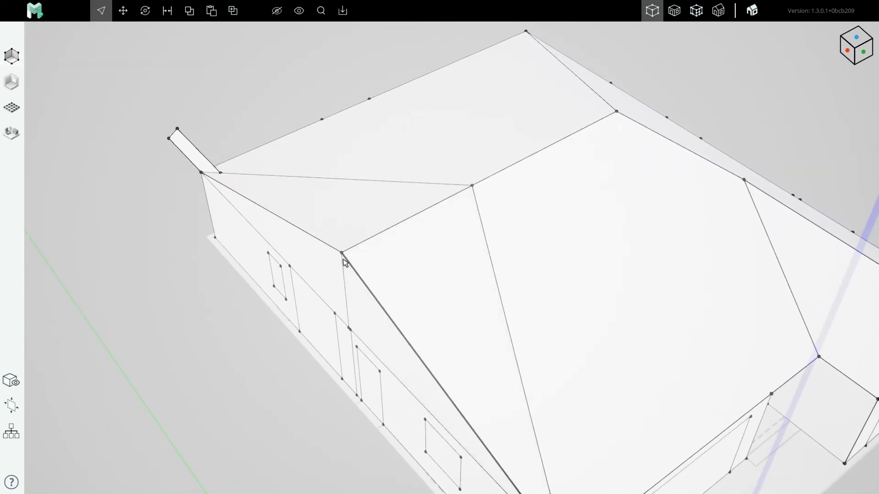
pyautogui.click(342, 254)
pyautogui.press('Delete')
pyautogui.scroll(-5, 320, 241)
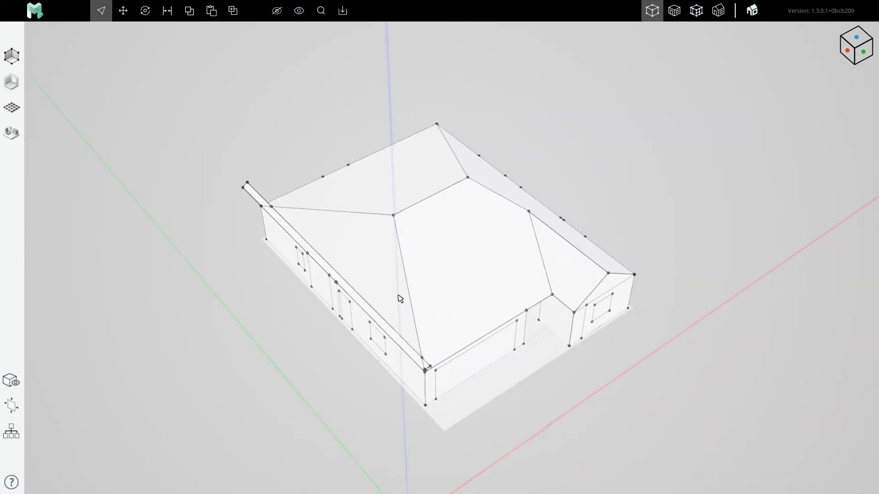
# - Remove the slope guide triangle from the garage's front outer roof corner
pyautogui.moveTo(467, 362); pyautogui.dragTo(437, 343, button='middle')
pyautogui.scroll(4, 405, 305)
pyautogui.scroll(3, 407, 308)
pyautogui.click(404, 306)
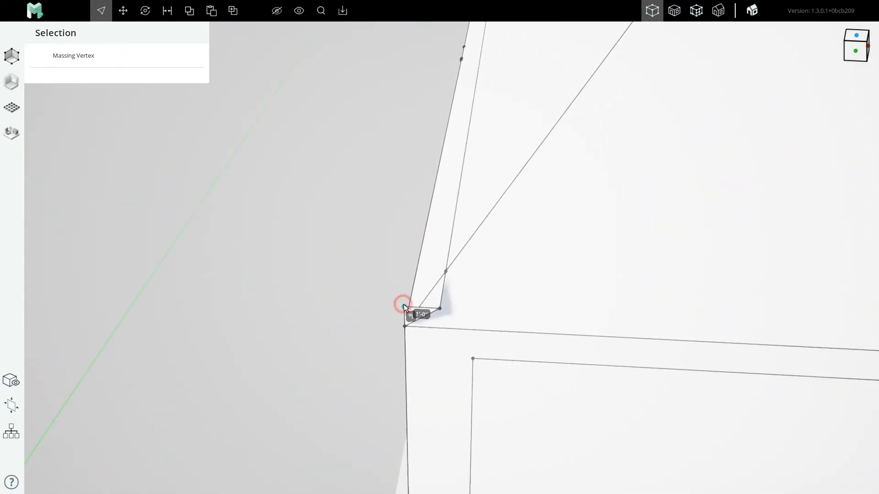
pyautogui.moveTo(404, 307); pyautogui.dragTo(404, 326)
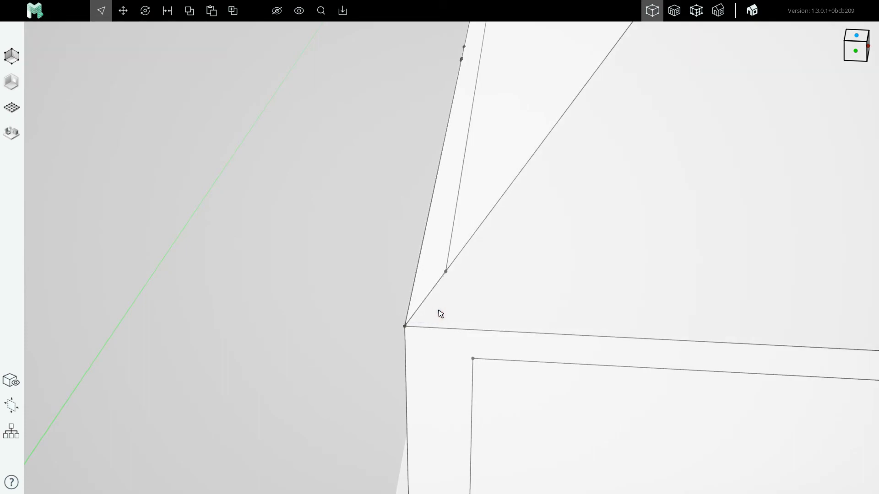
# - Delete the 43'-0" guide edge running parallel to the garage-side eave
pyautogui.scroll(-8, 442, 327)
pyautogui.click(366, 249)
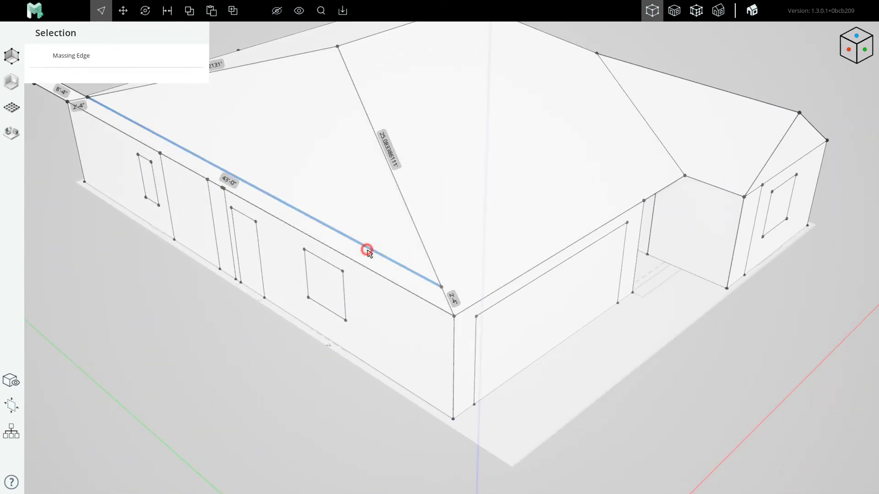
pyautogui.press('Delete')
# - Delete the strip projecting past the rear garage-side corner and merge the leftover hip vertex into that corner
pyautogui.moveTo(133, 131); pyautogui.dragTo(304, 285, button='middle')
pyautogui.scroll(3, 228, 253)
pyautogui.moveTo(209, 173); pyautogui.dragTo(116, 240)
pyautogui.press('Delete')
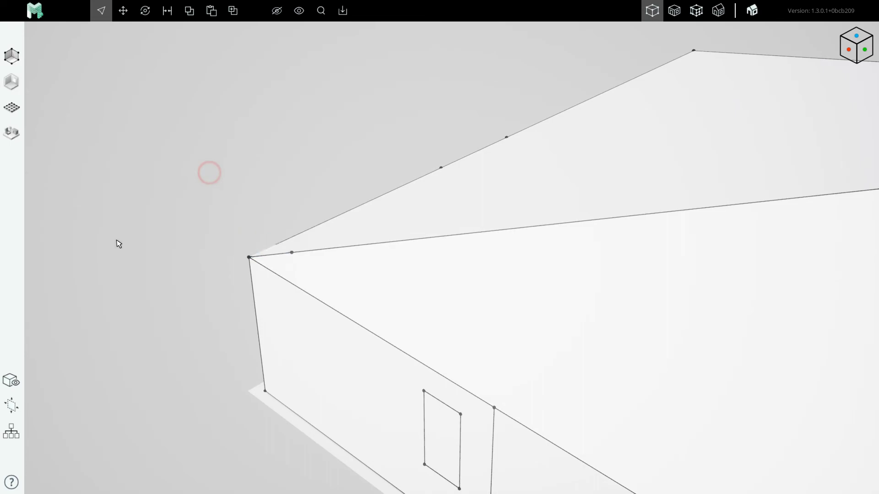
pyautogui.moveTo(292, 253); pyautogui.dragTo(251, 256)
# - Examine the new garage-side hip plane and its hip edges from several angles
pyautogui.scroll(-1, 262, 256)
pyautogui.scroll(-6, 261, 257)
pyautogui.moveTo(444, 320); pyautogui.dragTo(428, 279, button='middle')
pyautogui.scroll(-3, 428, 279)
pyautogui.scroll(3, 542, 320)
pyautogui.moveTo(472, 321); pyautogui.dragTo(236, 300, button='middle')
pyautogui.click(236, 300)
pyautogui.moveTo(351, 301); pyautogui.dragTo(451, 297, button='middle')
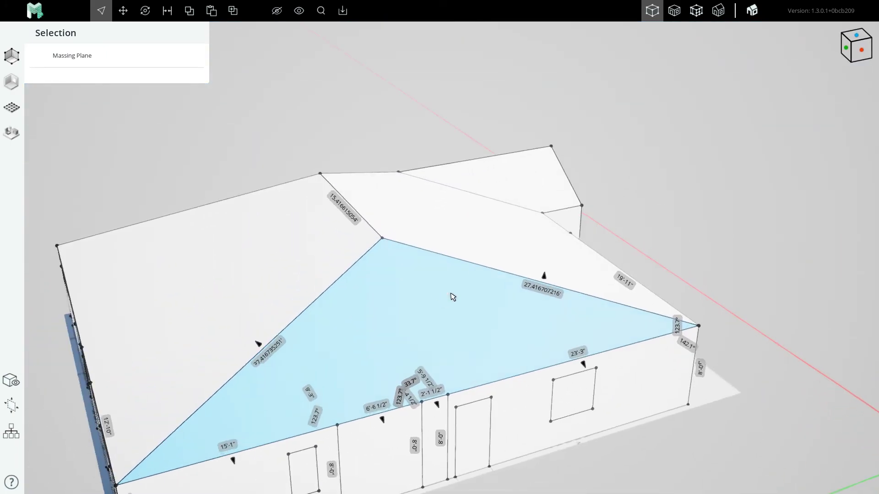
pyautogui.scroll(-4, 489, 255)
pyautogui.moveTo(500, 239); pyautogui.dragTo(286, 215, button='middle')
pyautogui.click(286, 302)
pyautogui.scroll(4, 414, 286)
pyautogui.scroll(-2, 372, 275)
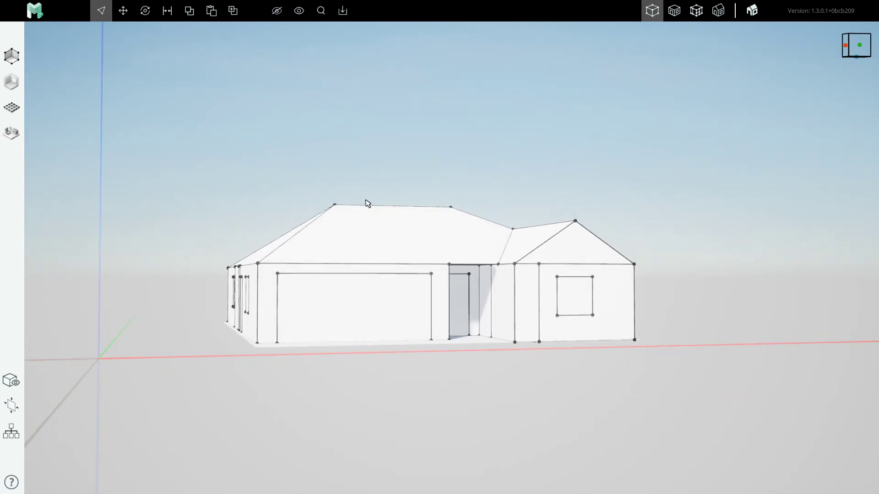
# - Examine the finished roof from above, at the garage's front corner, and in side and front elevation
pyautogui.moveTo(388, 257); pyautogui.dragTo(347, 273, button='middle')
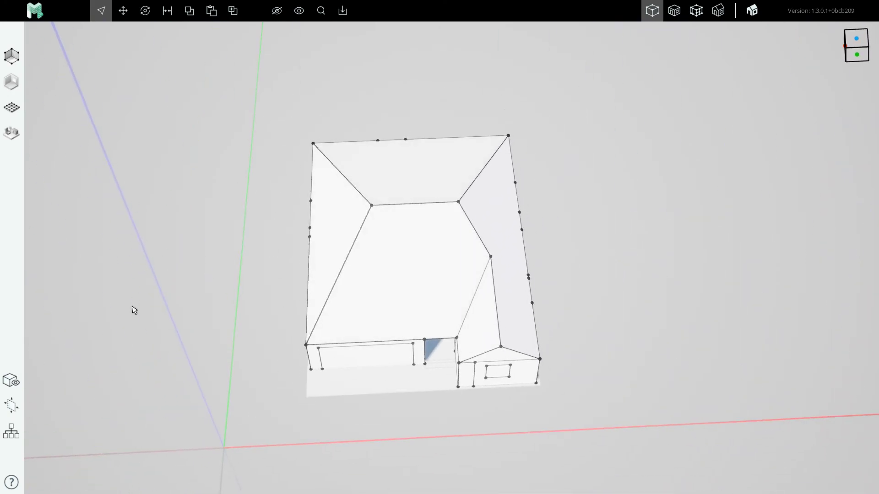
pyautogui.scroll(5, 273, 277)
pyautogui.moveTo(376, 345); pyautogui.dragTo(417, 290, button='middle')
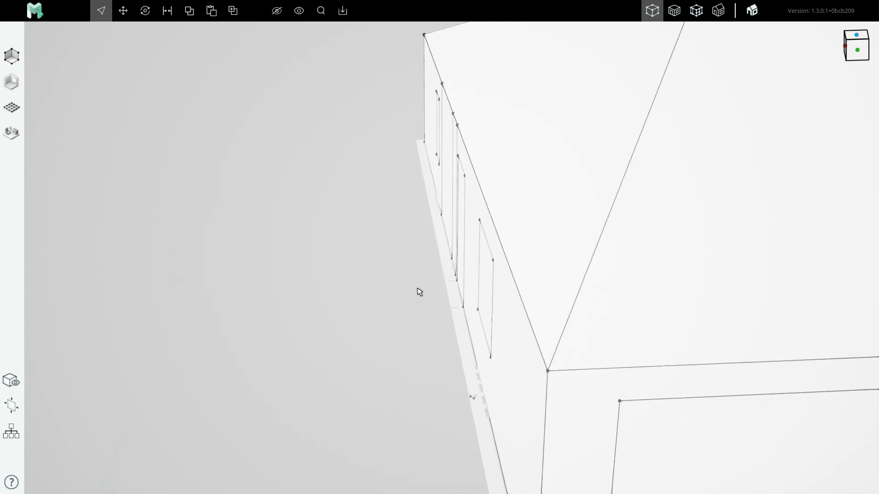
pyautogui.scroll(-3, 416, 288)
pyautogui.scroll(-3, 326, 290)
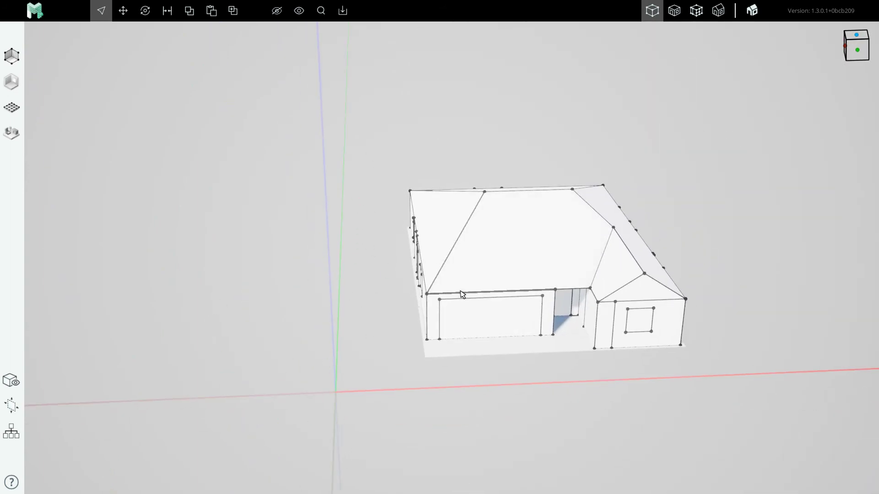
pyautogui.scroll(4, 403, 274)
pyautogui.moveTo(438, 326); pyautogui.dragTo(437, 326, button='middle')
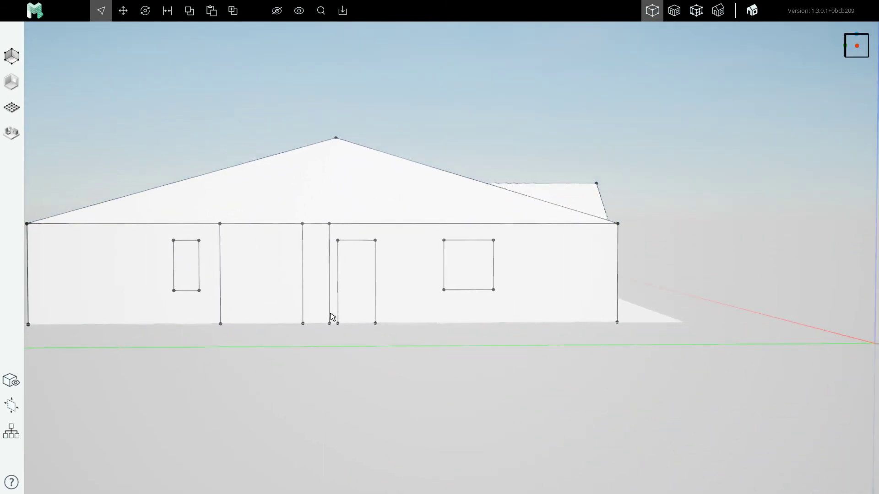
pyautogui.scroll(2, 228, 268)
pyautogui.moveTo(371, 289); pyautogui.dragTo(458, 309, button='middle')
pyautogui.moveTo(516, 308); pyautogui.dragTo(445, 296, button='middle')
pyautogui.scroll(-4, 384, 298)
pyautogui.moveTo(495, 309); pyautogui.dragTo(401, 313, button='middle')
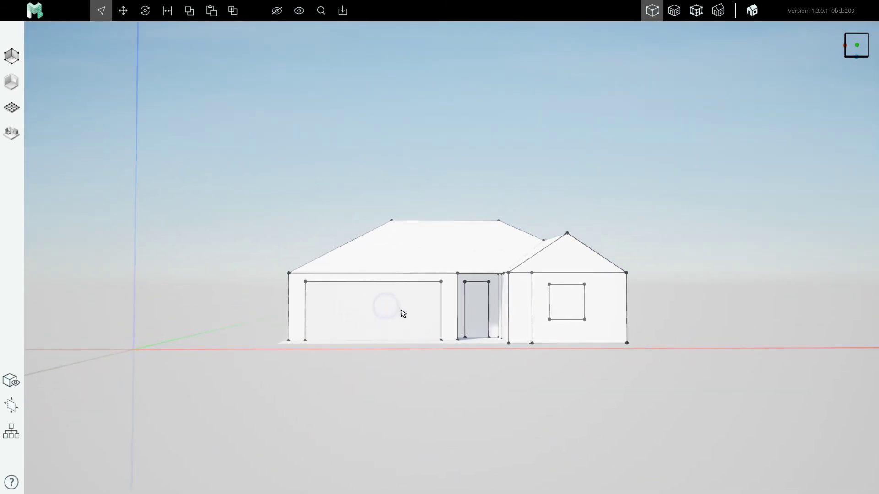
# - Examine the roof's hips and the front room's roof junction from overhead and from the front room's side
pyautogui.moveTo(479, 288); pyautogui.dragTo(320, 389, button='middle')
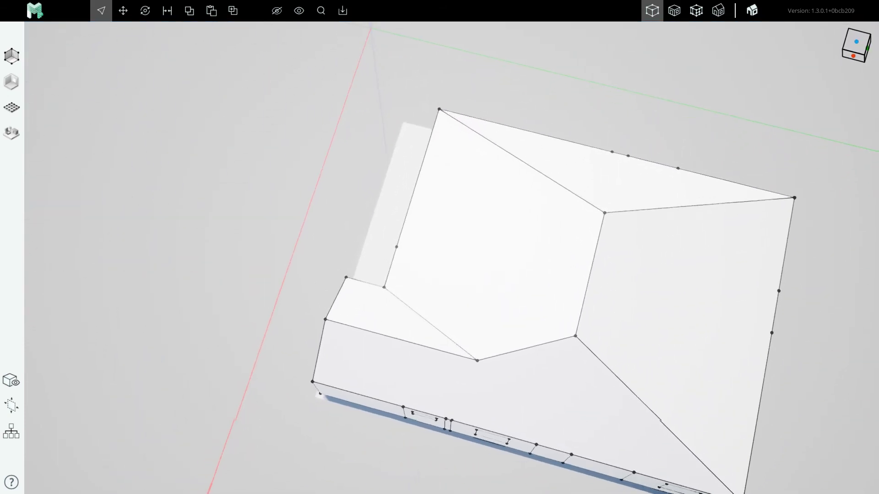
pyautogui.scroll(-2, 506, 240)
pyautogui.moveTo(506, 240); pyautogui.dragTo(373, 322, button='middle')
pyautogui.scroll(7, 434, 311)
pyautogui.scroll(-7, 414, 312)
pyautogui.scroll(-2, 458, 270)
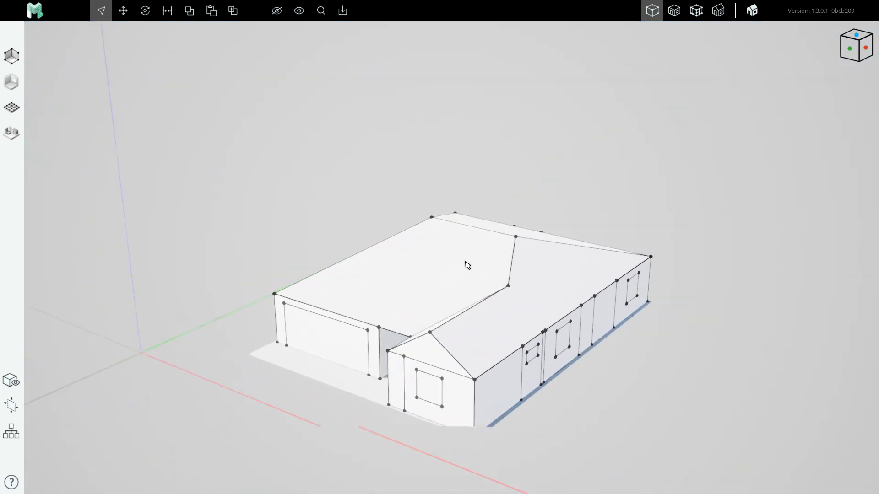
pyautogui.moveTo(468, 265); pyautogui.dragTo(442, 231, button='middle')
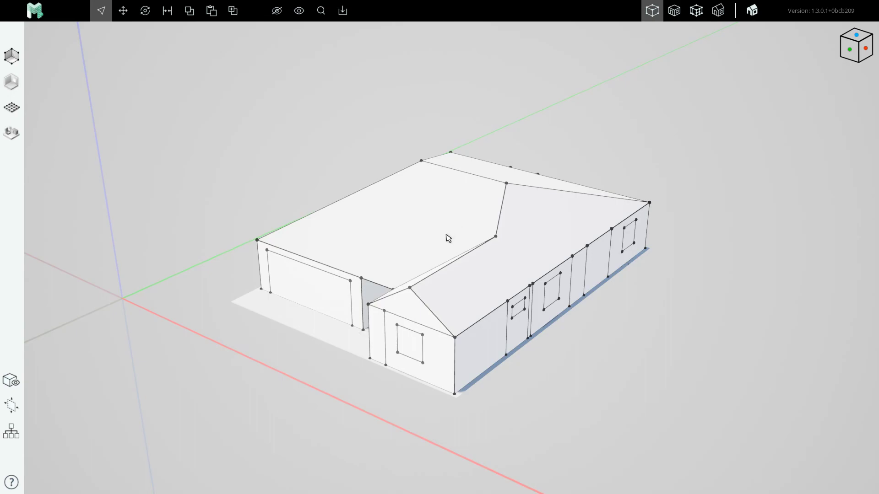
pyautogui.scroll(1, 450, 247)
pyautogui.scroll(1, 448, 255)
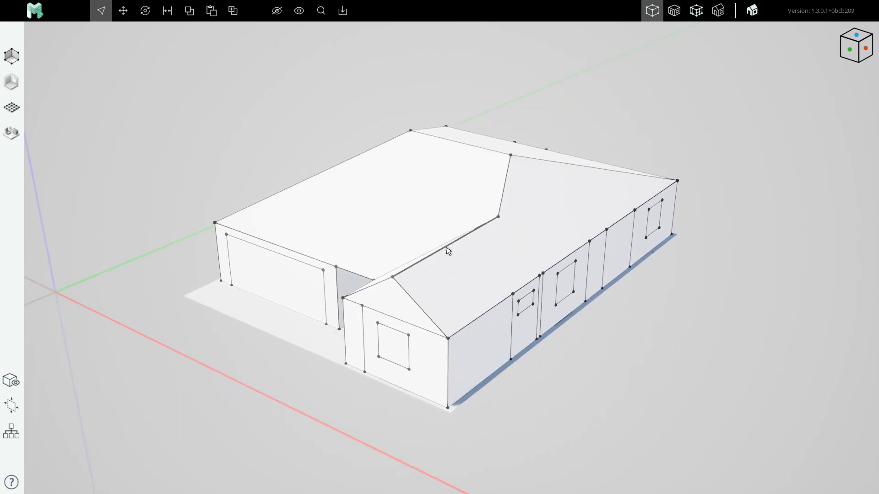